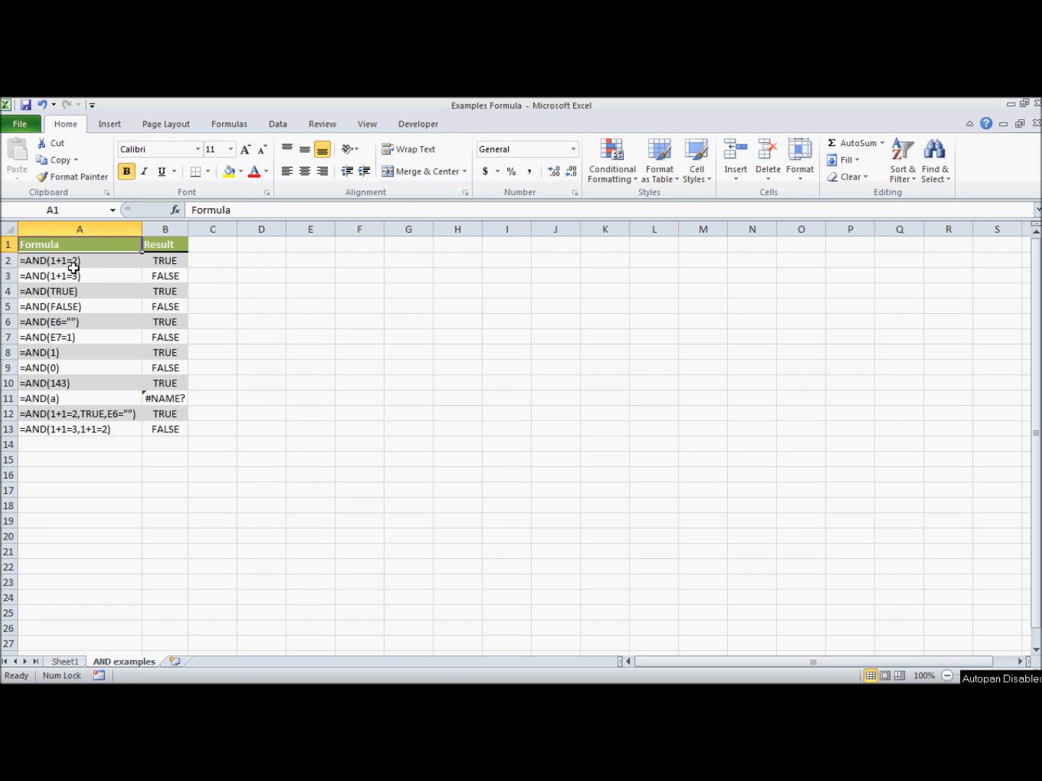
Step: Examine the AND examples in rows 2 to 7, comparing the equation, TRUE/FALSE and cell-reference formulas with their results
{"action": "left_click", "coordinate": [165, 262]}
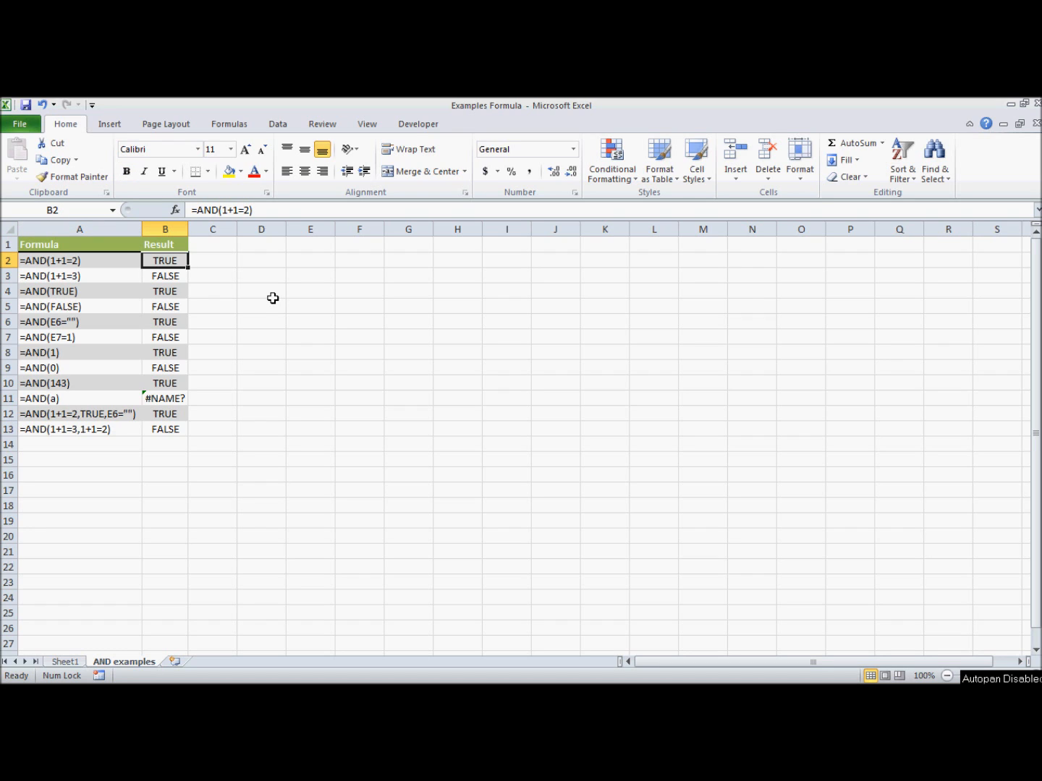
{"action": "key", "text": "Down"}
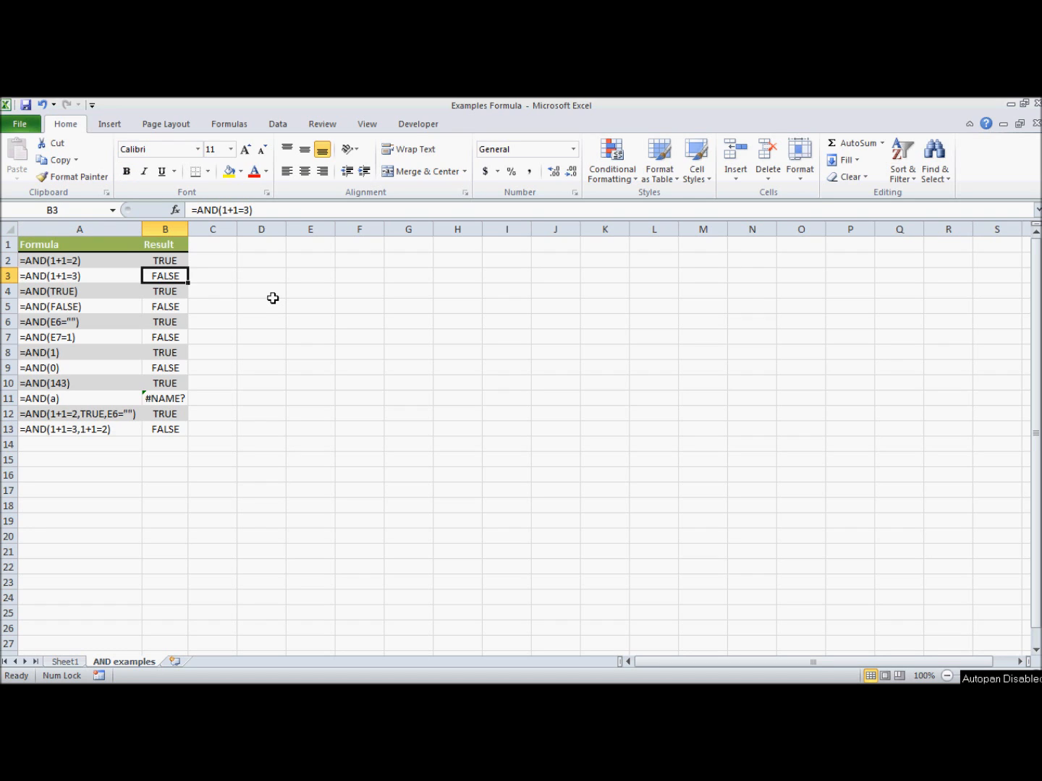
{"action": "left_click", "coordinate": [96, 293]}
{"action": "left_click", "coordinate": [95, 305]}
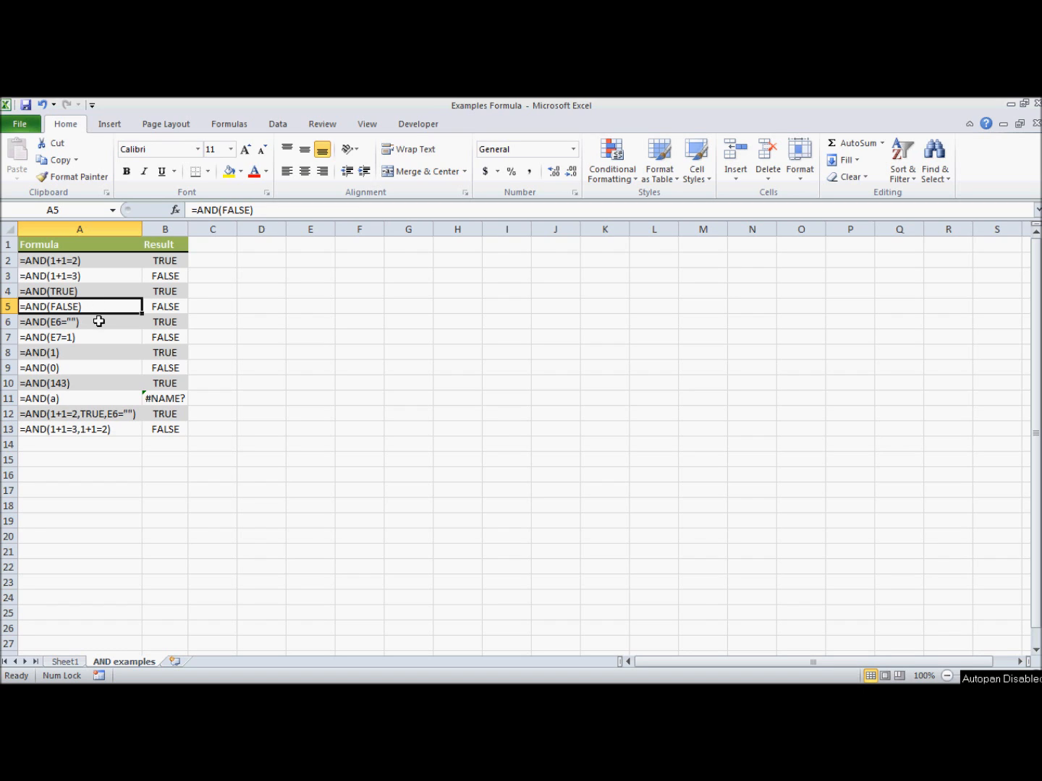
{"action": "left_click", "coordinate": [99, 322]}
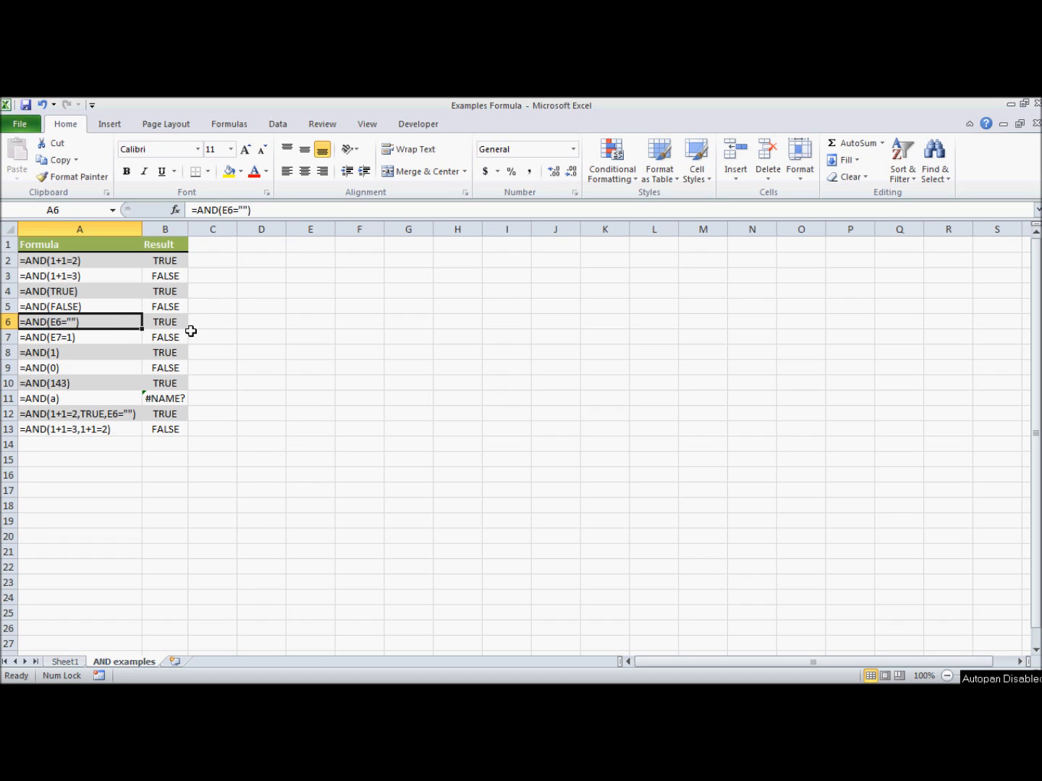
{"action": "left_click", "coordinate": [113, 338]}
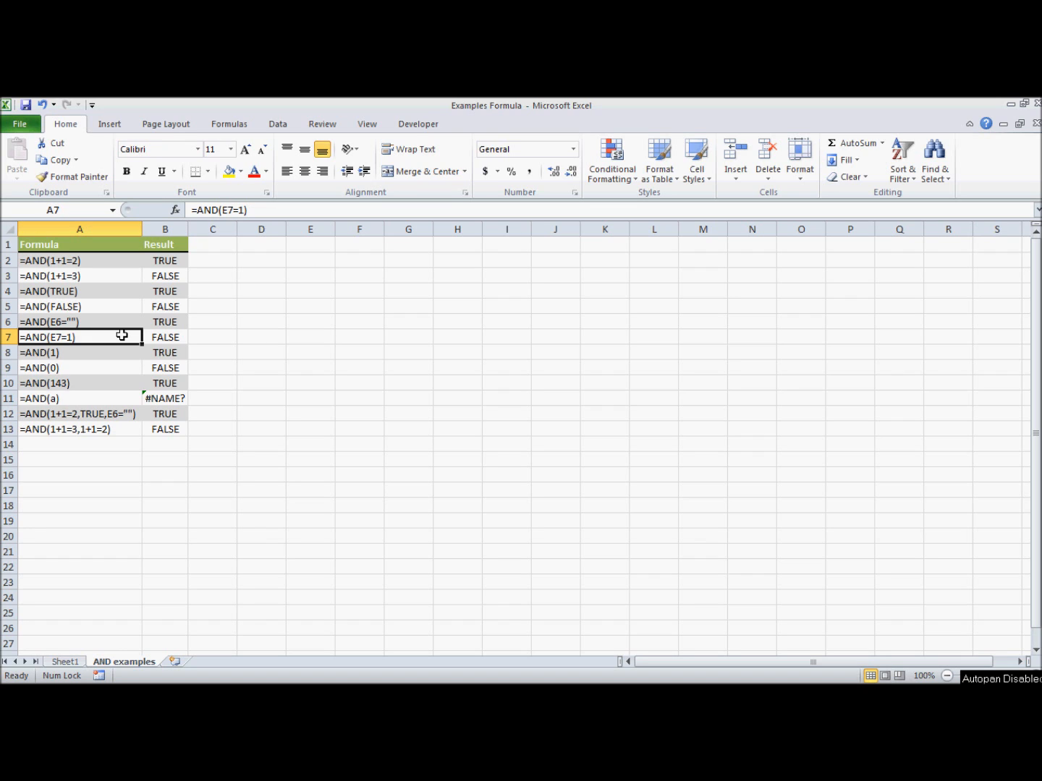
{"action": "left_click", "coordinate": [203, 339]}
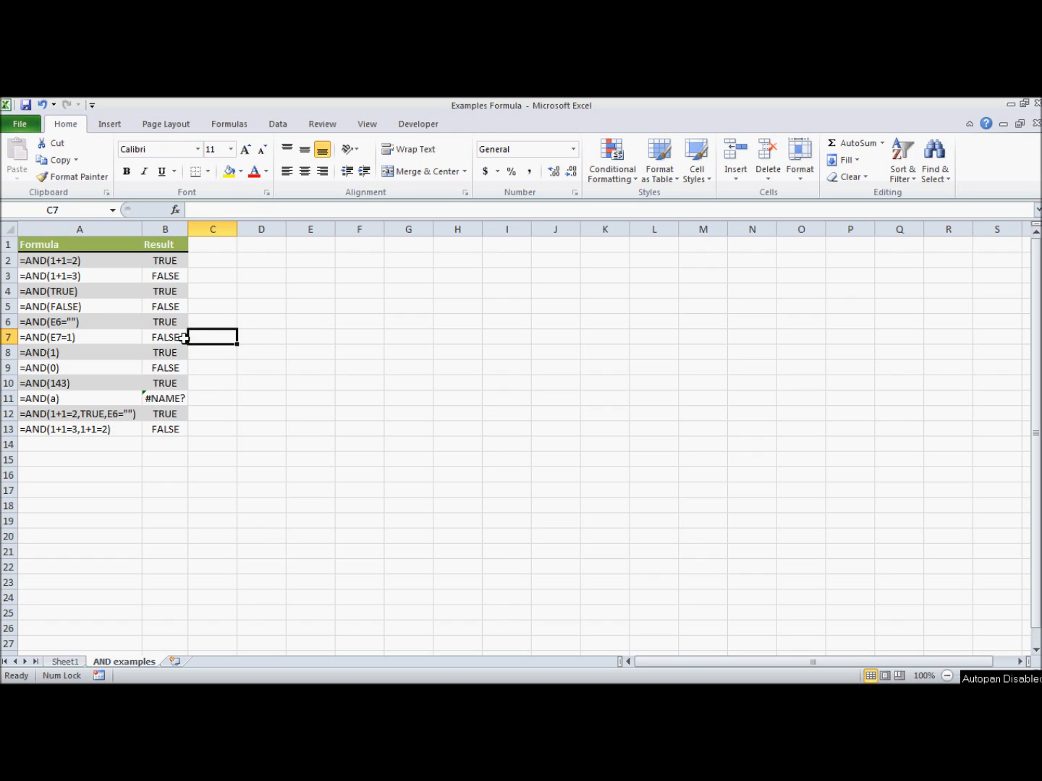
{"action": "left_click", "coordinate": [180, 337]}
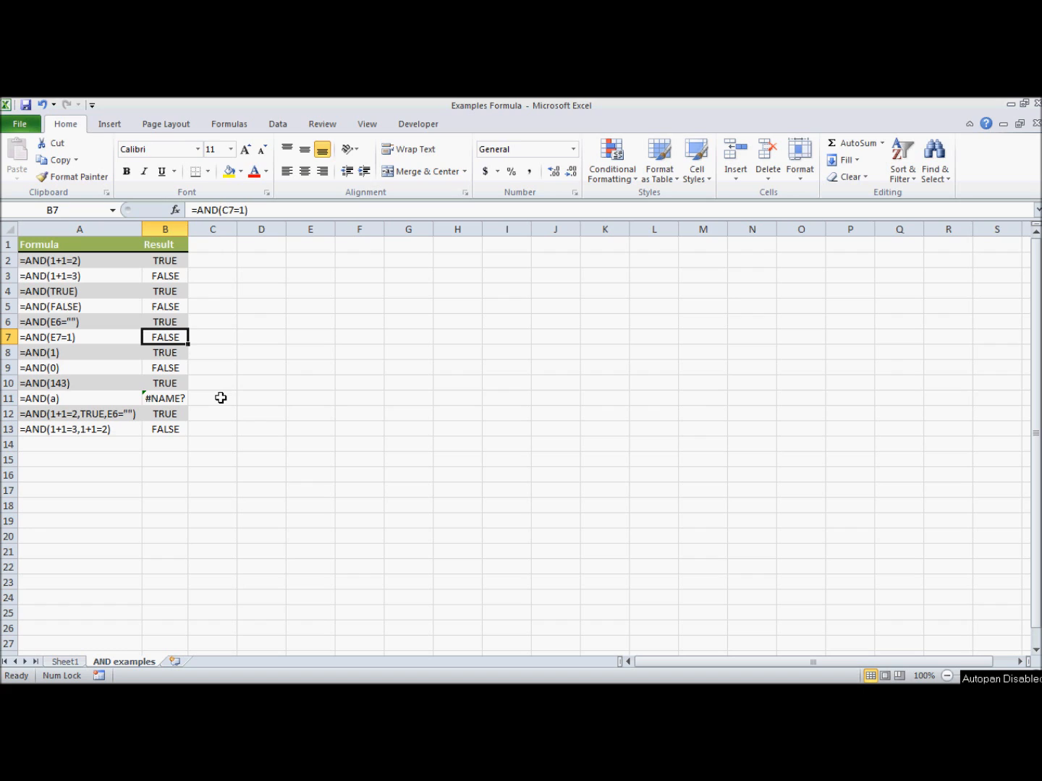
Step: Examine the numeric AND examples in rows 8 to 10, checking how 1, 0 and 143 evaluate in the Result column
{"action": "left_click", "coordinate": [92, 352]}
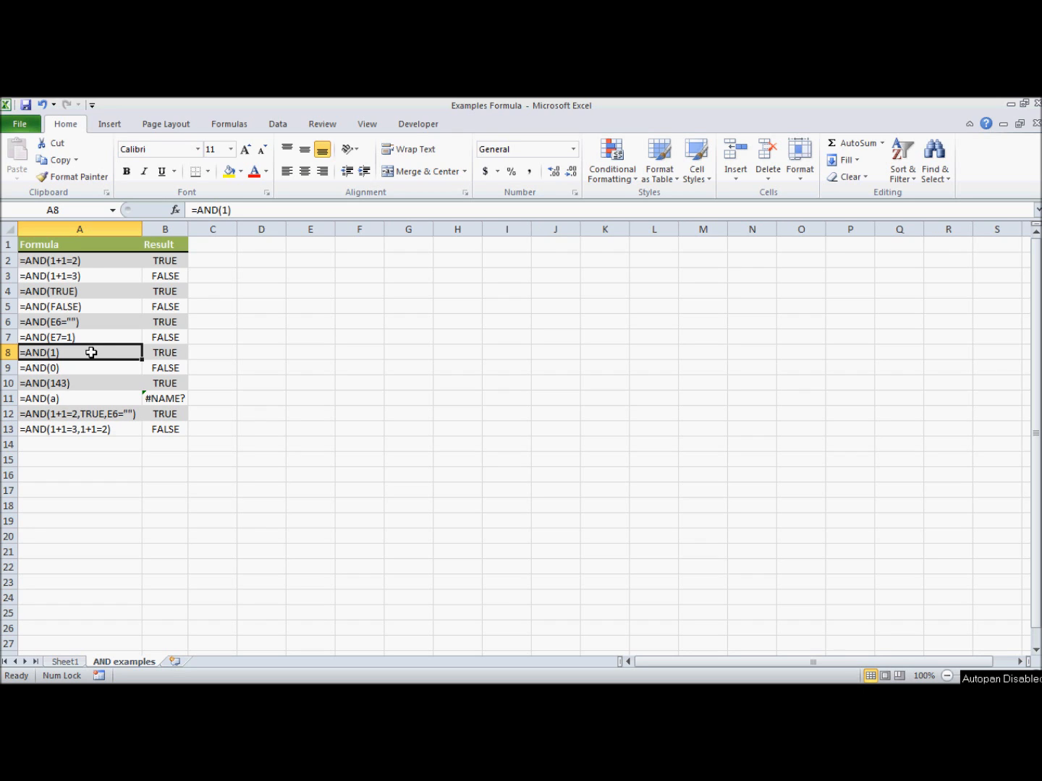
{"action": "left_click", "coordinate": [182, 354]}
{"action": "left_click", "coordinate": [116, 368]}
{"action": "left_click", "coordinate": [180, 368]}
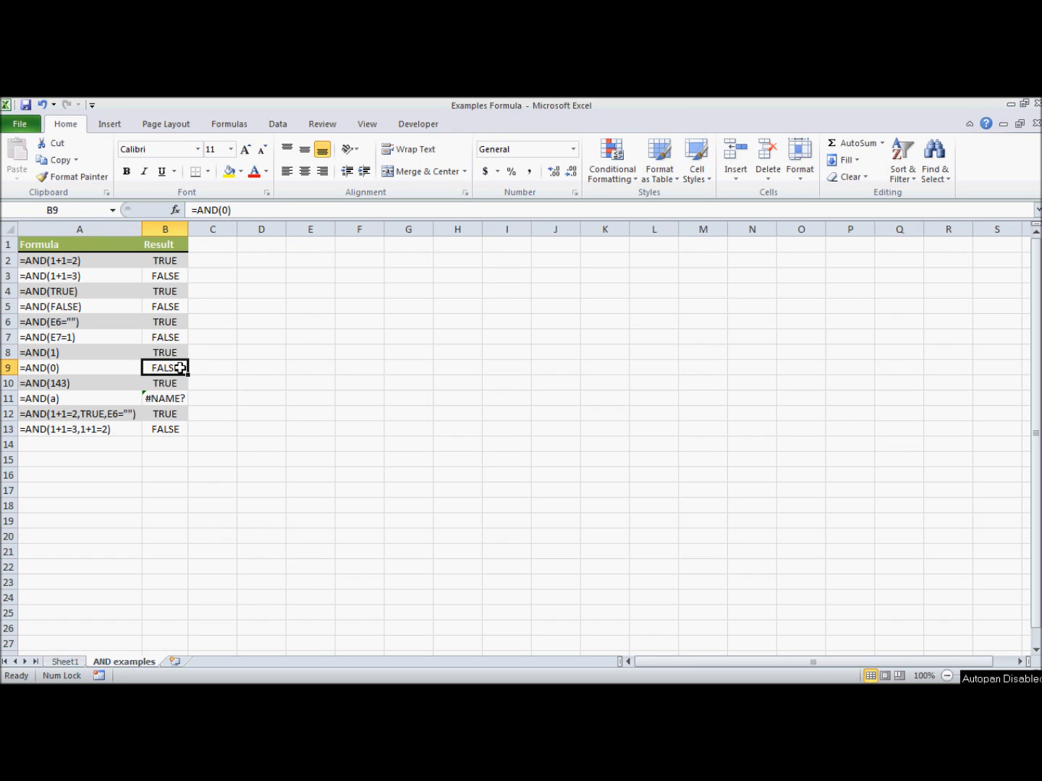
{"action": "left_click", "coordinate": [107, 380]}
{"action": "left_click", "coordinate": [174, 384]}
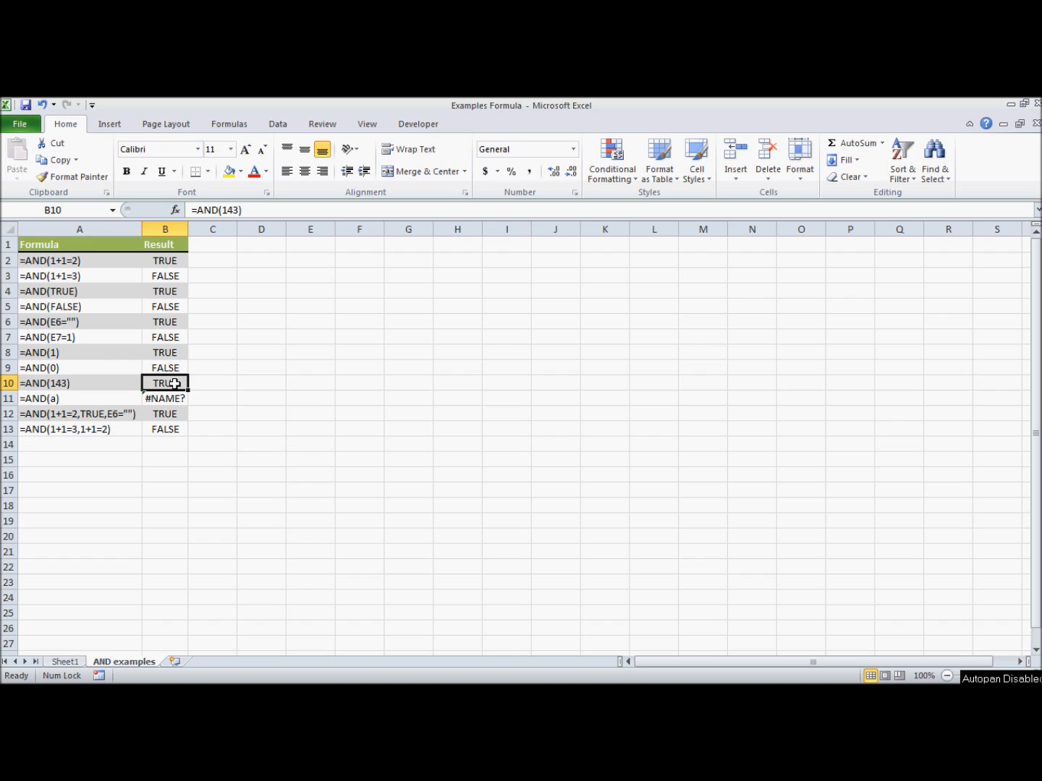
{"action": "left_click", "coordinate": [100, 385]}
{"action": "left_click", "coordinate": [178, 385]}
{"action": "left_click", "coordinate": [240, 210]}
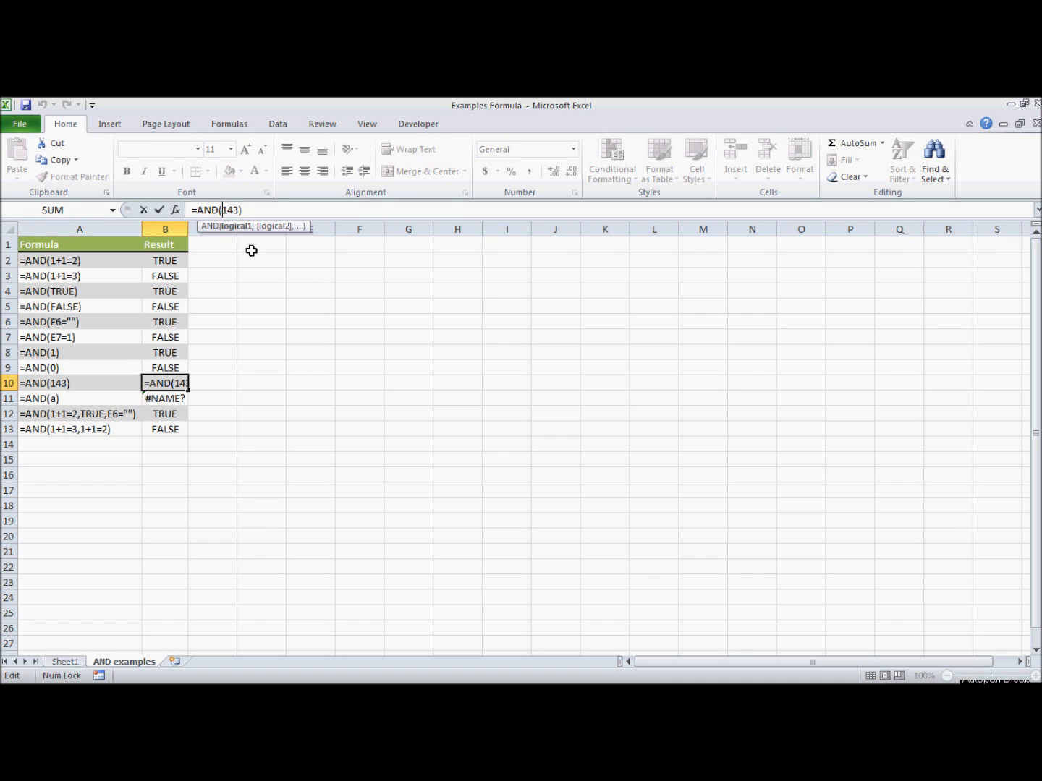
{"action": "key", "text": "Return"}
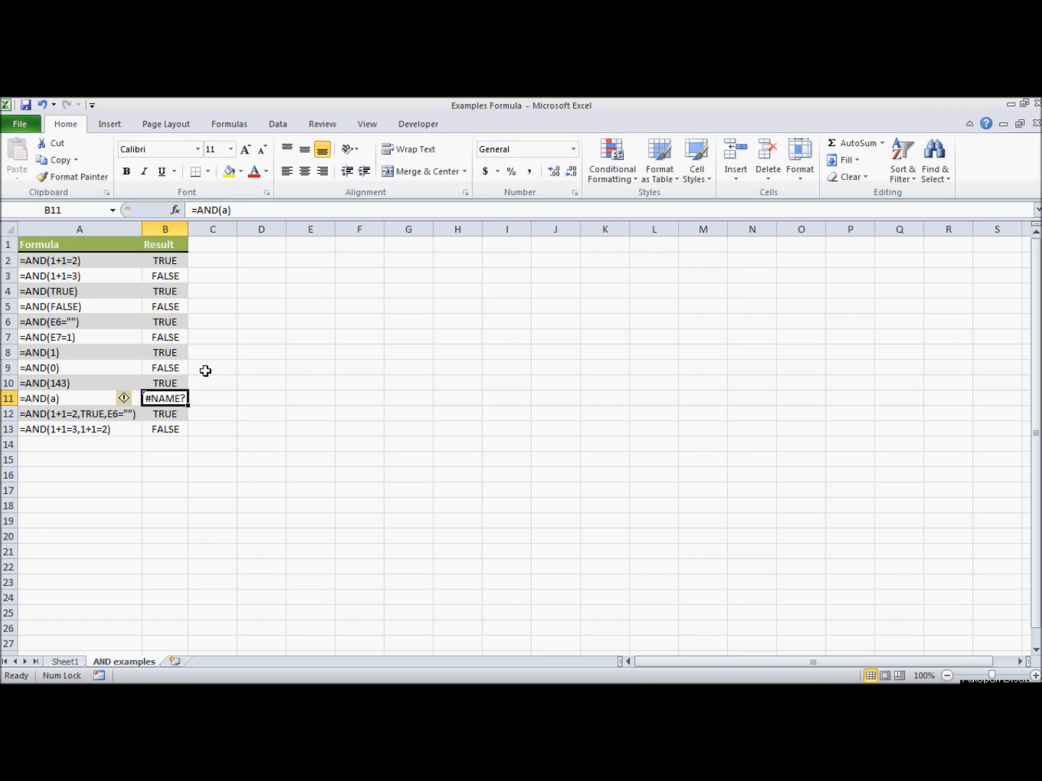
Step: Examine the AND(a) example in row 11 and the three-condition example in row 12 alongside their results
{"action": "left_click", "coordinate": [211, 397]}
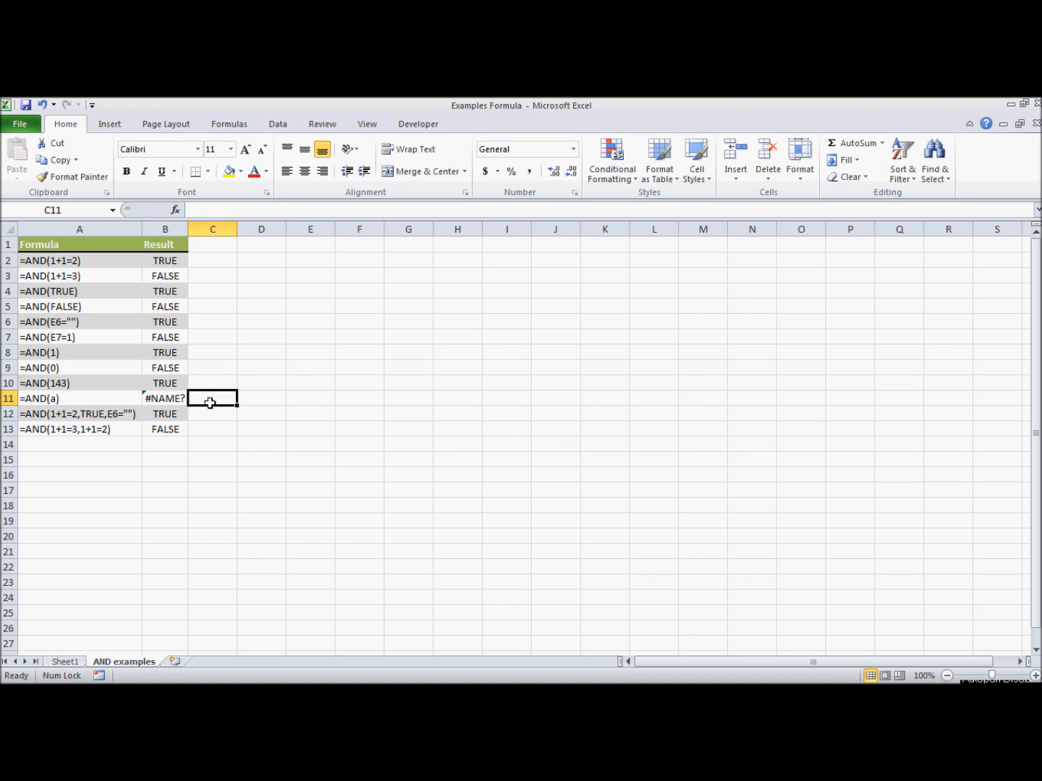
{"action": "left_click", "coordinate": [70, 400]}
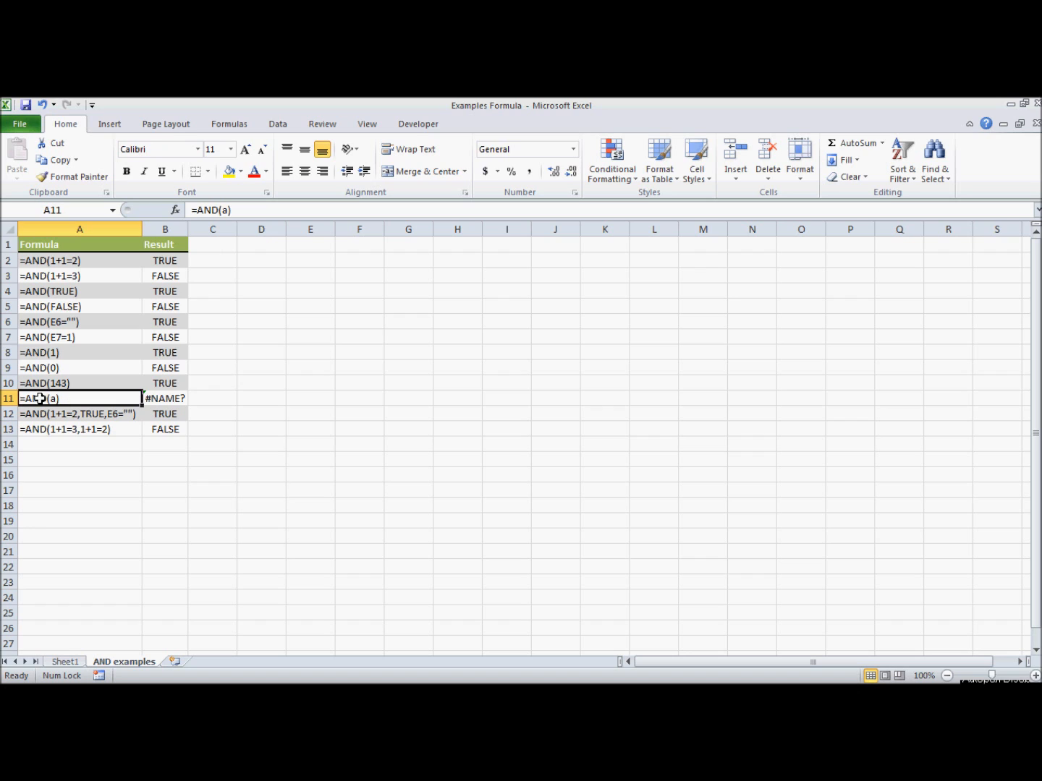
{"action": "left_click", "coordinate": [165, 397]}
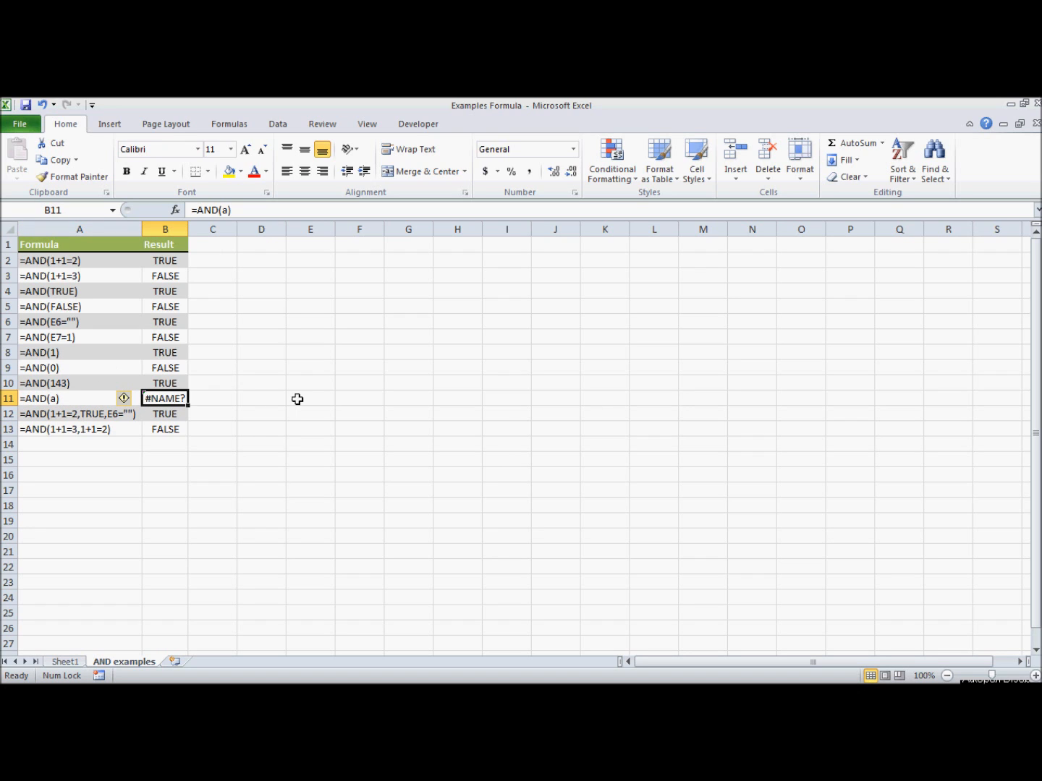
{"action": "left_click", "coordinate": [254, 397]}
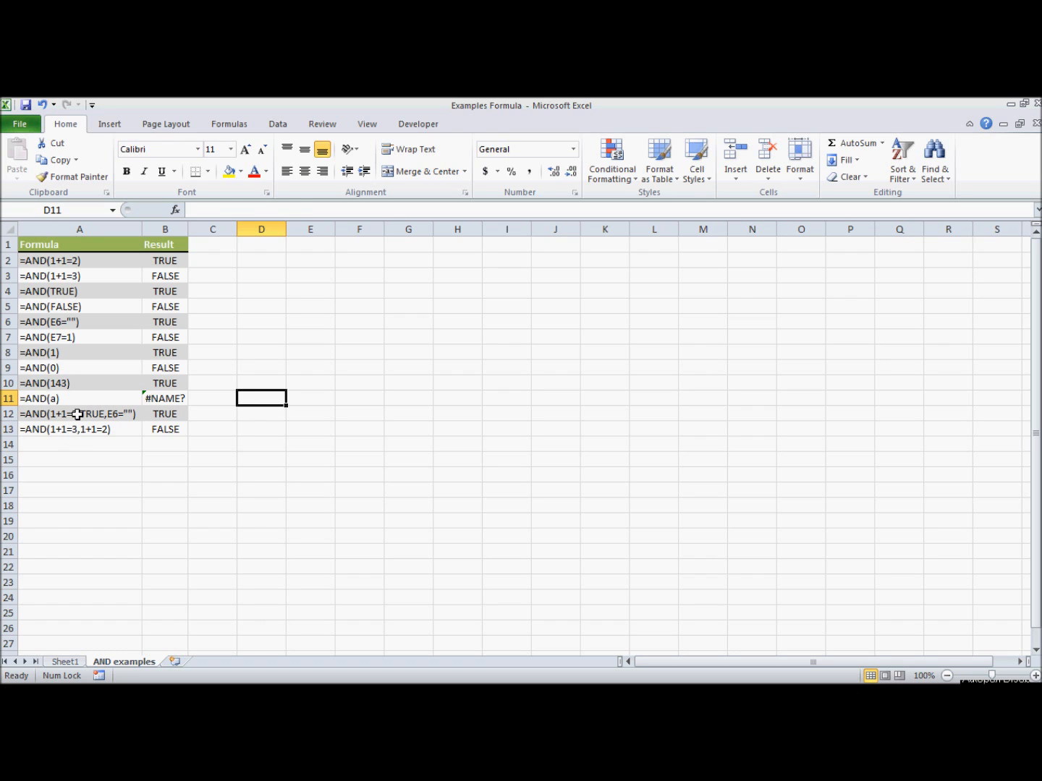
{"action": "left_click", "coordinate": [109, 415]}
{"action": "left_click", "coordinate": [113, 432]}
{"action": "left_click", "coordinate": [122, 413]}
{"action": "left_click", "coordinate": [129, 428]}
{"action": "left_click", "coordinate": [237, 414]}
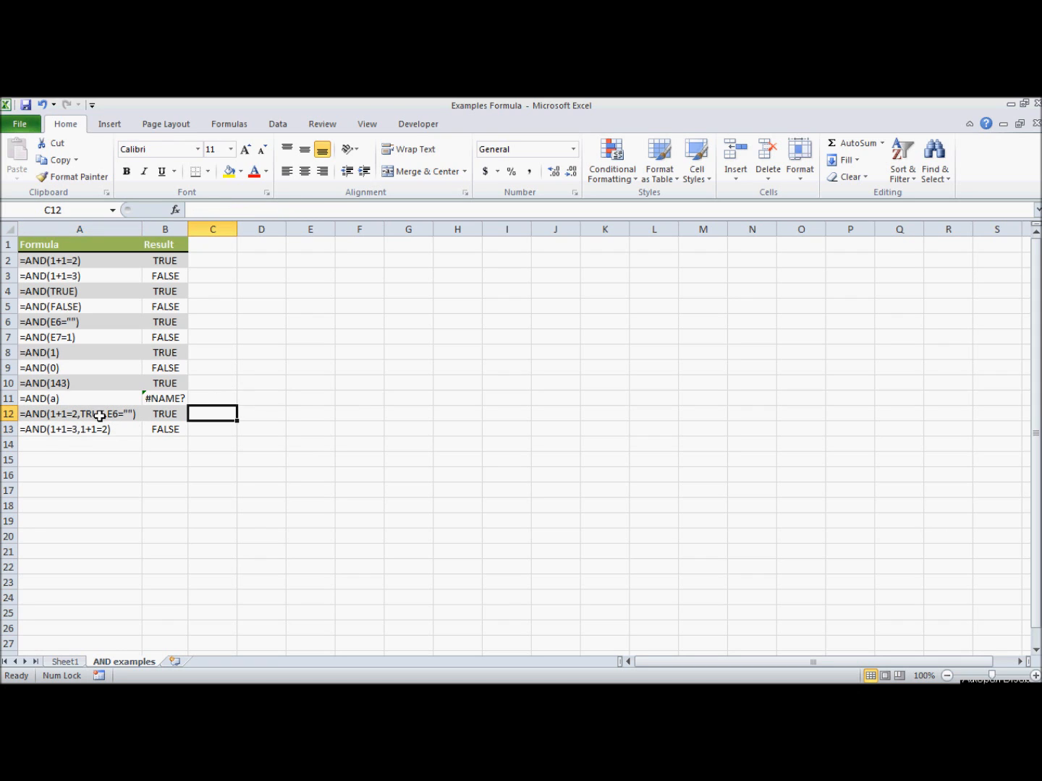
{"action": "left_click", "coordinate": [102, 418]}
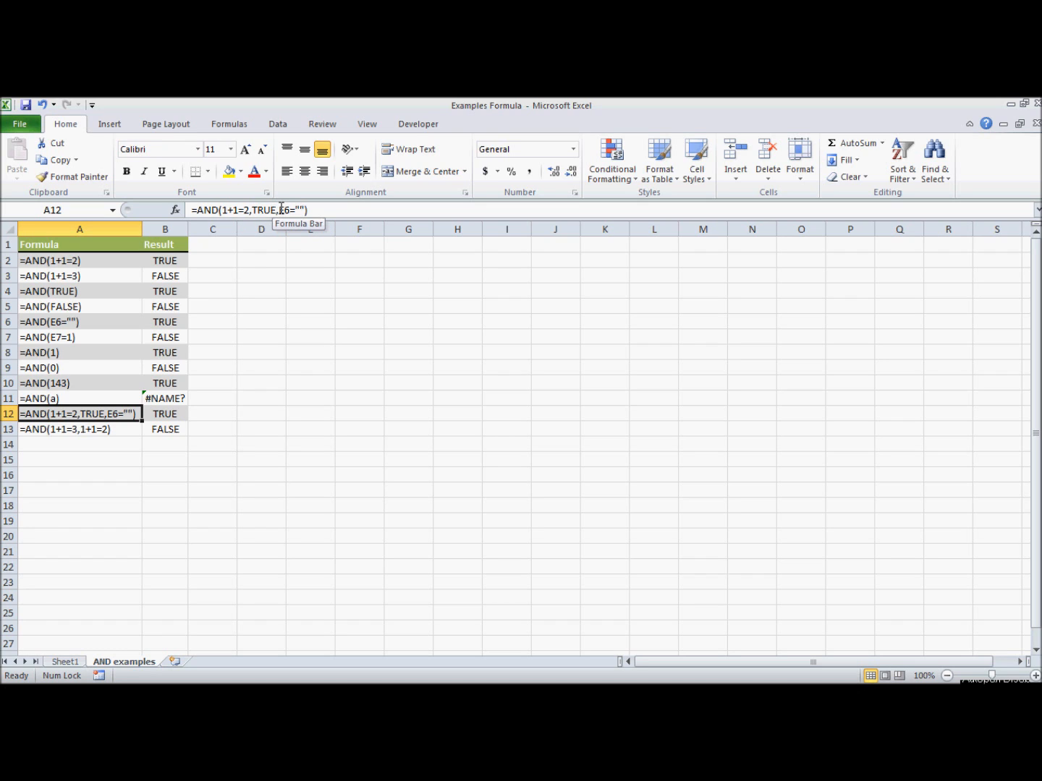
{"action": "left_click", "coordinate": [211, 413]}
{"action": "left_click", "coordinate": [172, 415]}
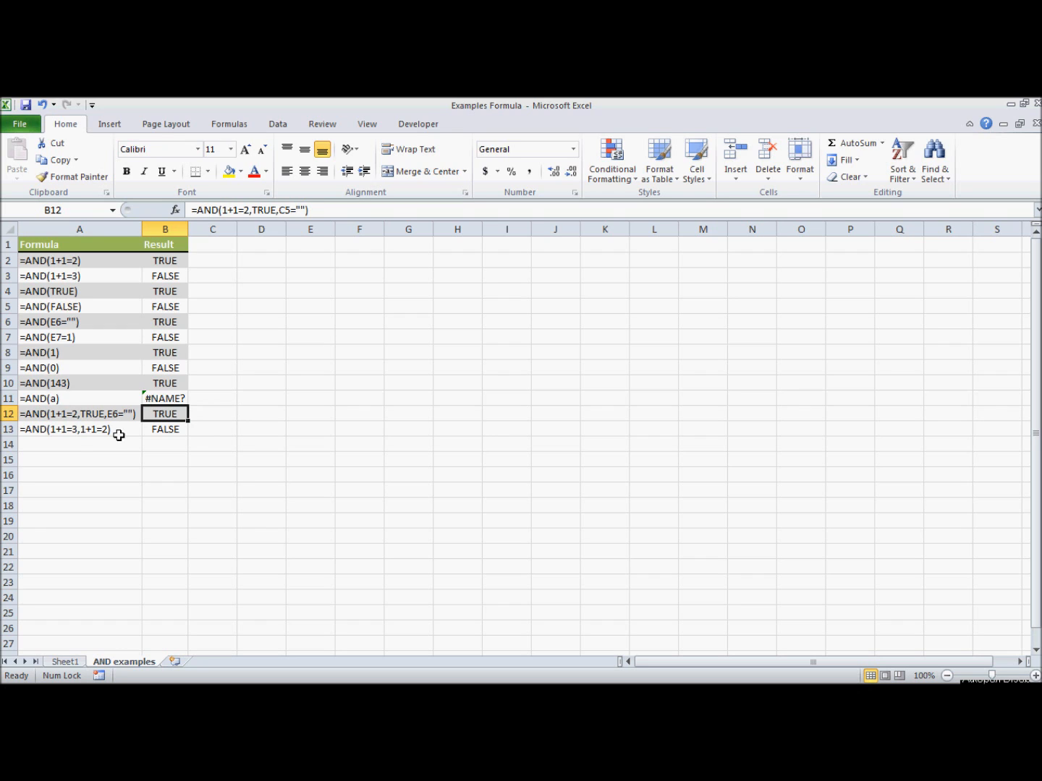
Step: Highlight the 1+1=3 condition inside the formula text in A13 and commit the cell
{"action": "left_click", "coordinate": [97, 431]}
{"action": "left_click_drag", "start_coordinate": [219, 211], "coordinate": [250, 211]}
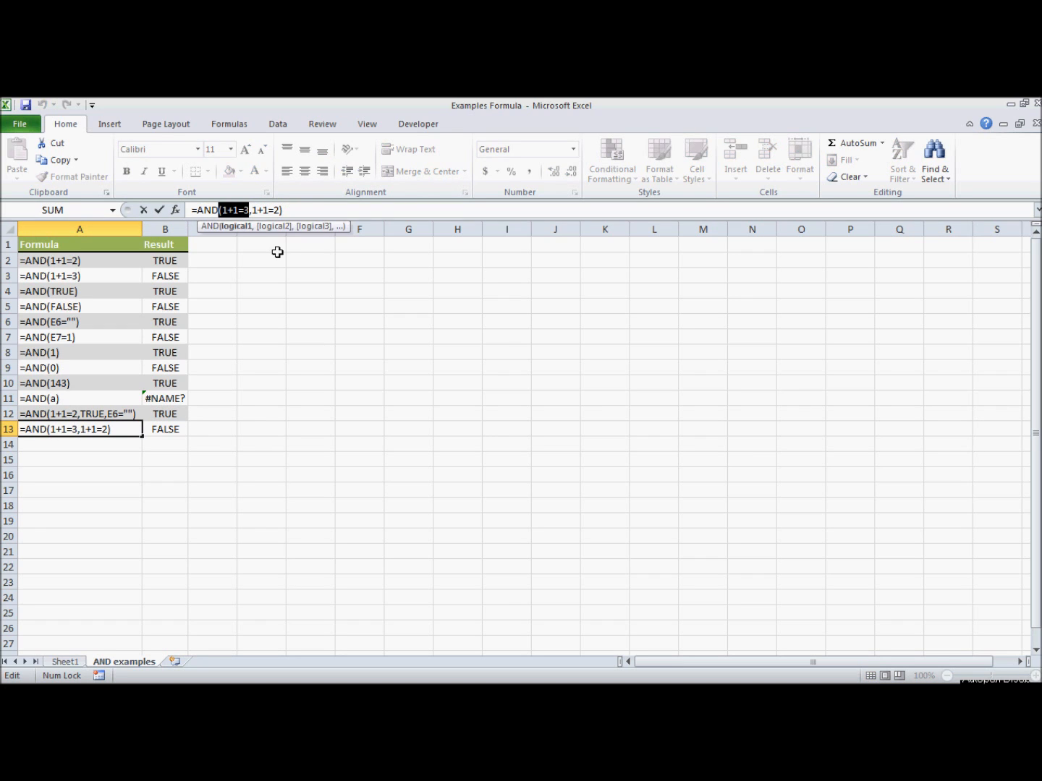
{"action": "key", "text": "Return"}
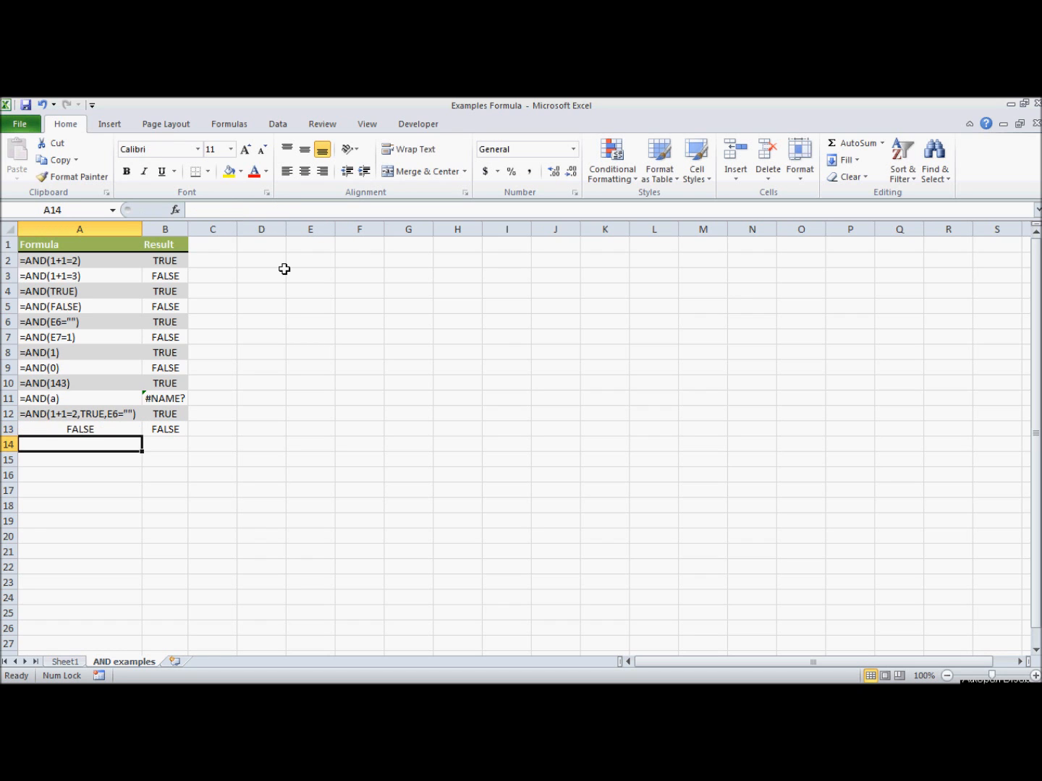
Step: Restore A13 as displayed formula text by adding a leading apostrophe, and check its result in B13
{"action": "key", "text": "Up"}
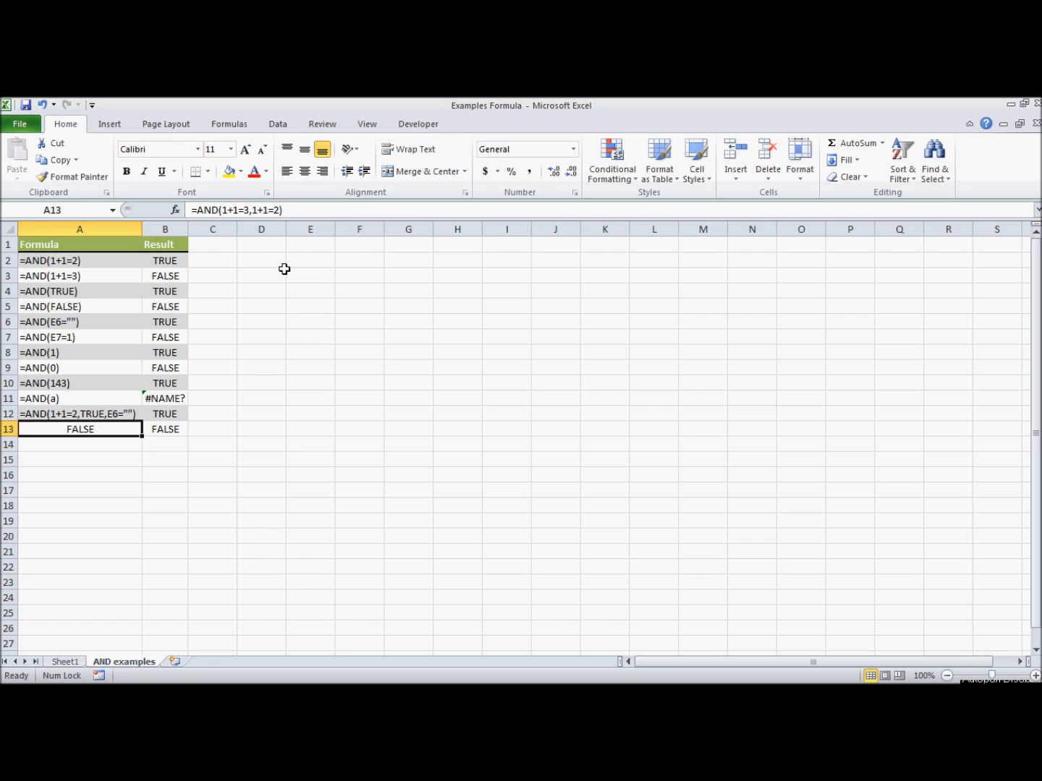
{"action": "left_click", "coordinate": [192, 207]}
{"action": "type", "text": "'"}
{"action": "key", "text": "Return"}
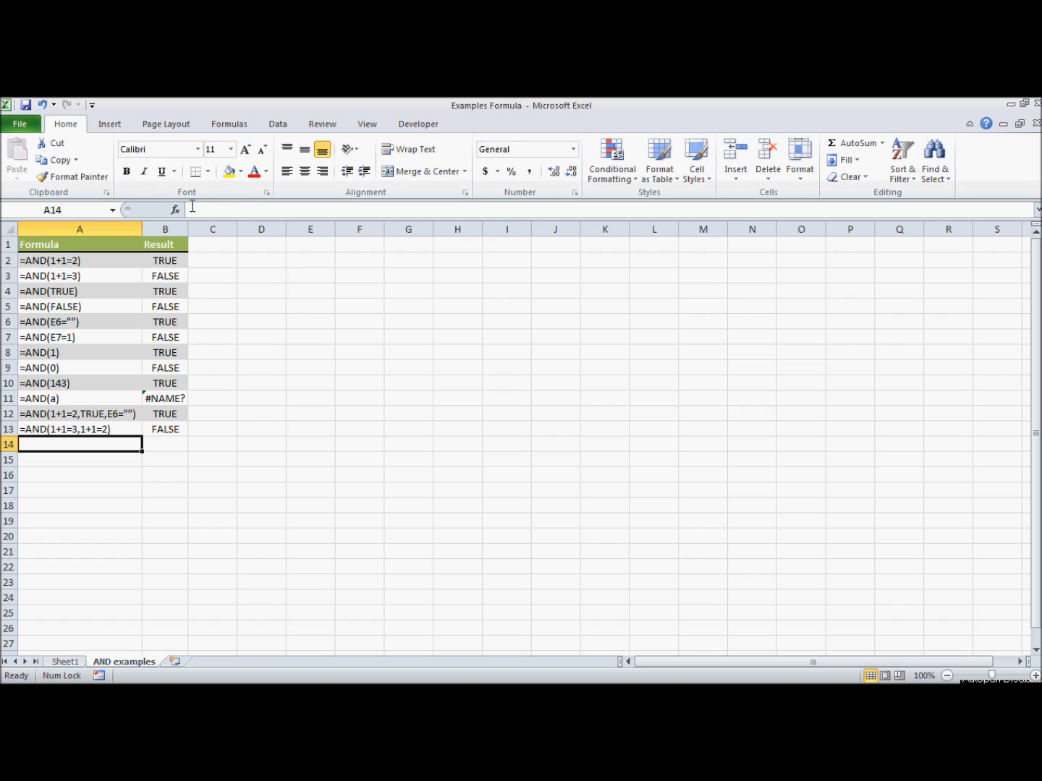
{"action": "left_click", "coordinate": [183, 427]}
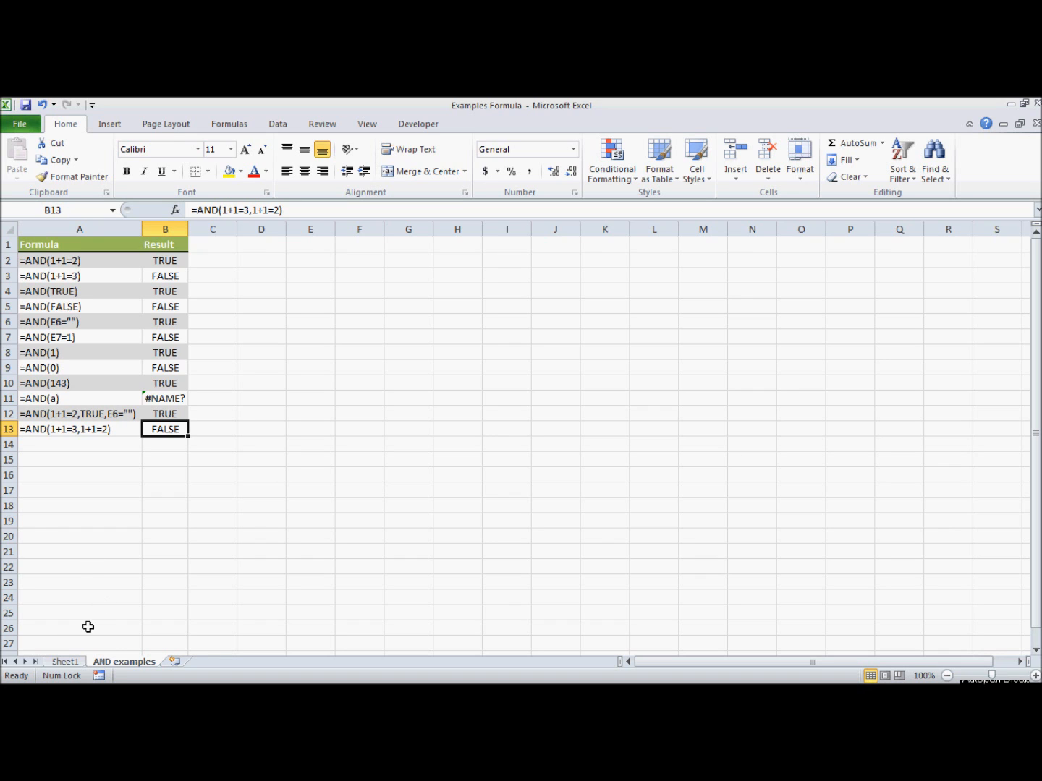
Step: On Sheet1, enter =AND(G2="Yes") in N2 to test for a college degree and fill it down to N5
{"action": "left_click", "coordinate": [65, 662]}
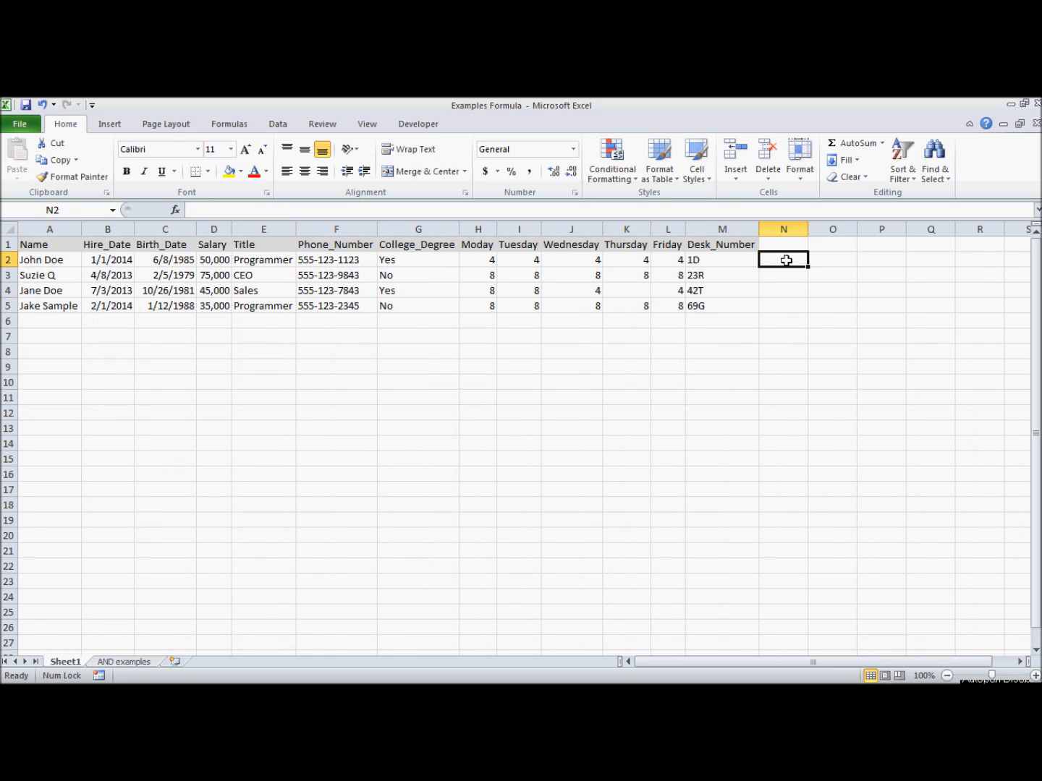
{"action": "type", "text": "=and("}
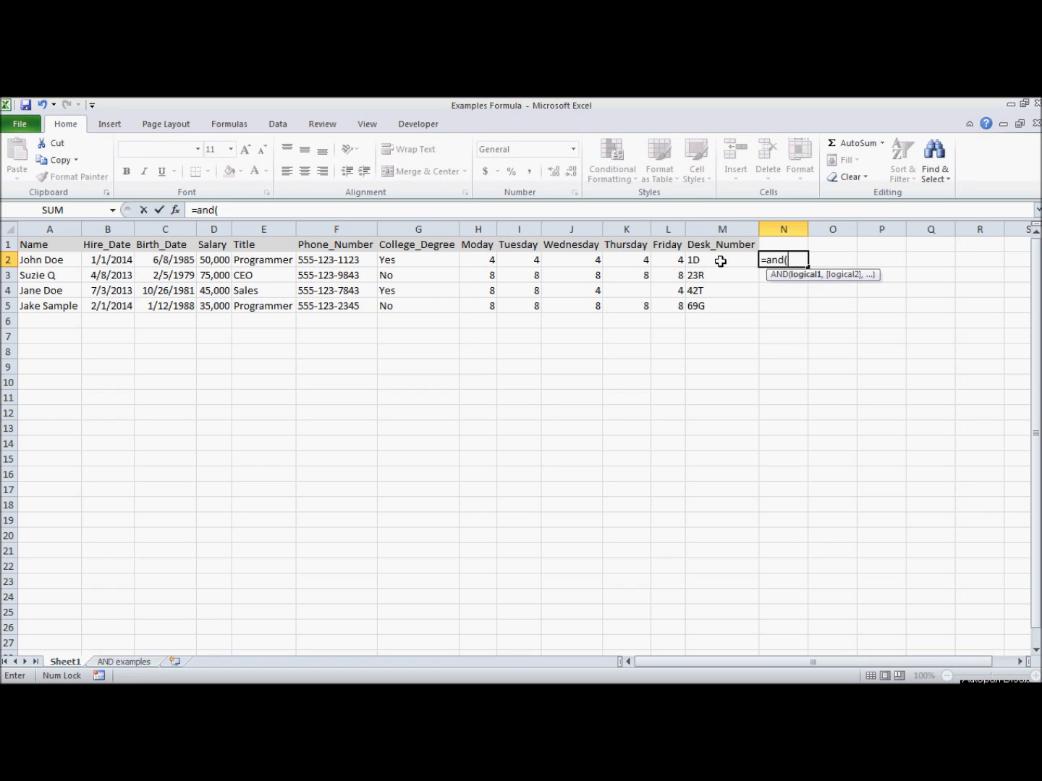
{"action": "left_click", "coordinate": [394, 260]}
{"action": "type", "text": "="}
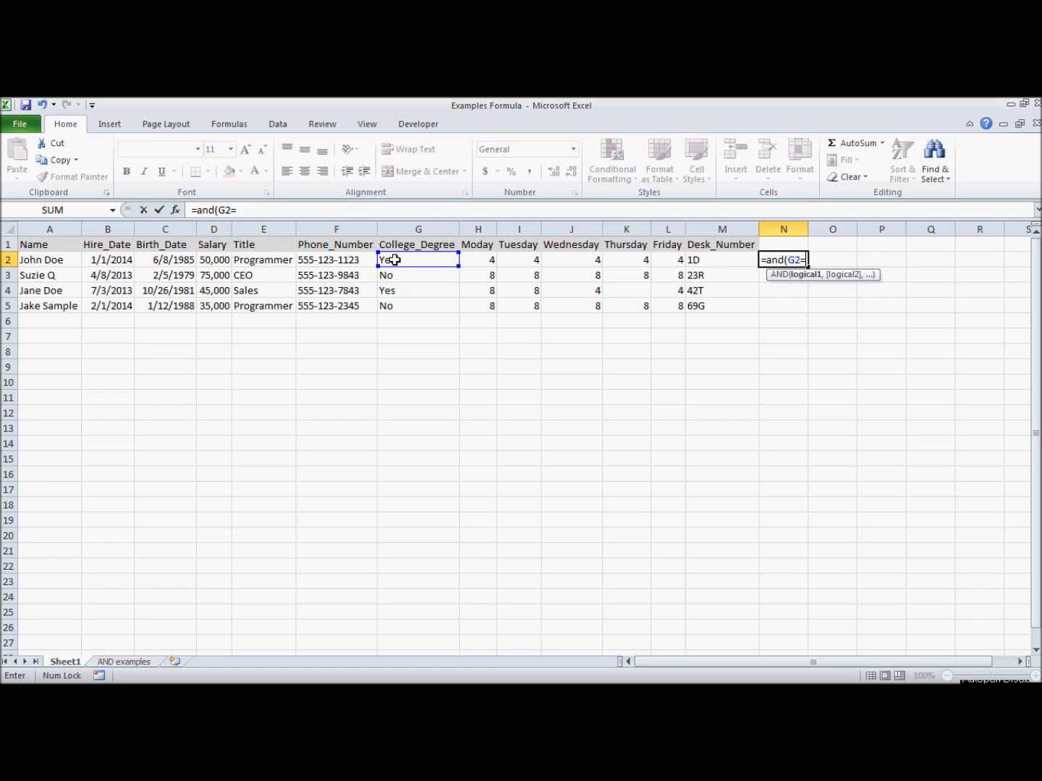
{"action": "type", "text": "\"Yes\")"}
{"action": "key", "text": "Return"}
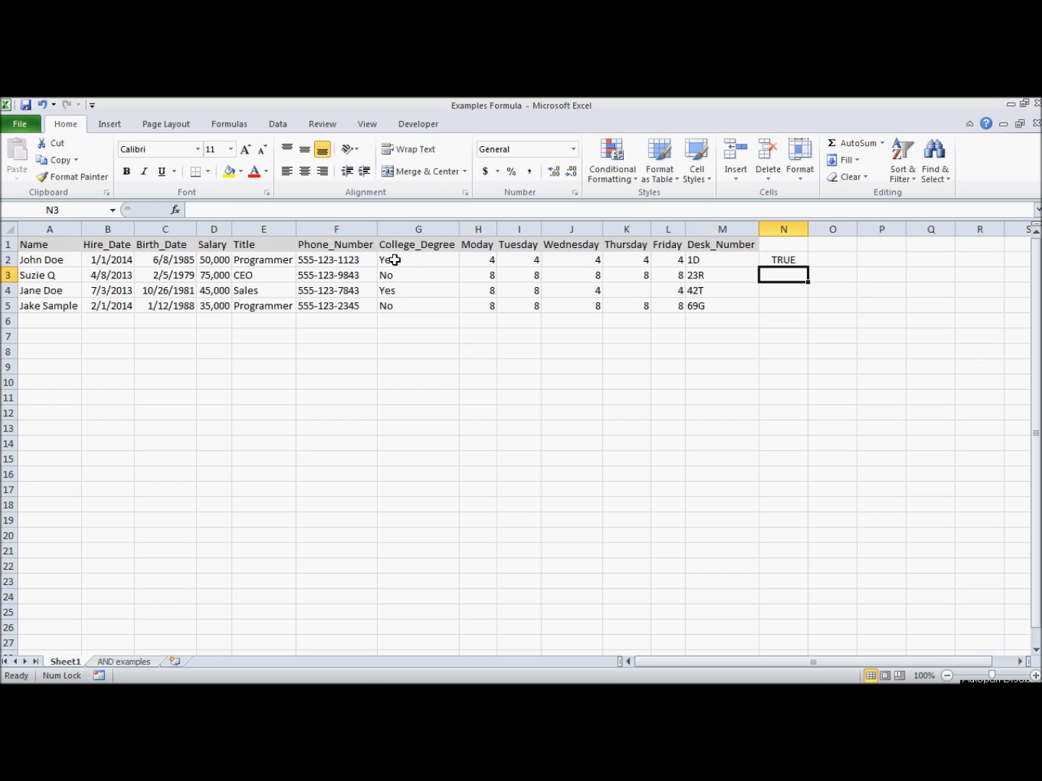
{"action": "left_click", "coordinate": [795, 262]}
{"action": "left_click_drag", "start_coordinate": [808, 268], "coordinate": [811, 309]}
Step: Enter =IF(E2="Programmer","Bonus","No Bonus") in O2 to test the employee's title for a bonus
{"action": "left_click", "coordinate": [832, 261]}
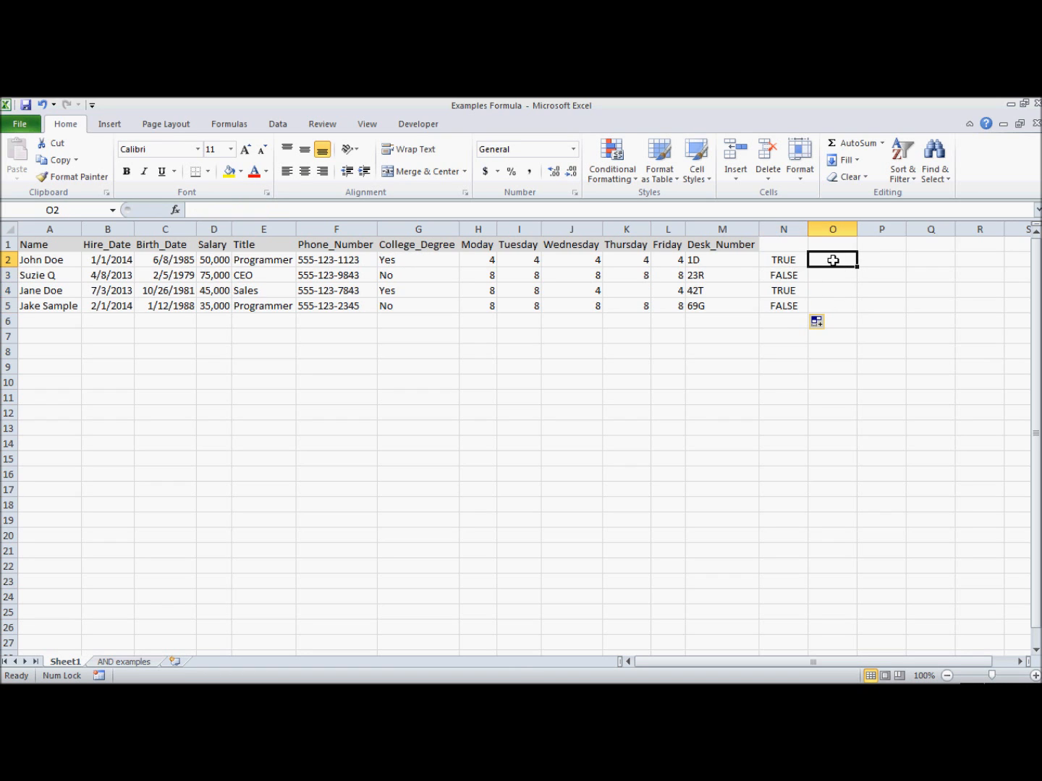
{"action": "type", "text": "="}
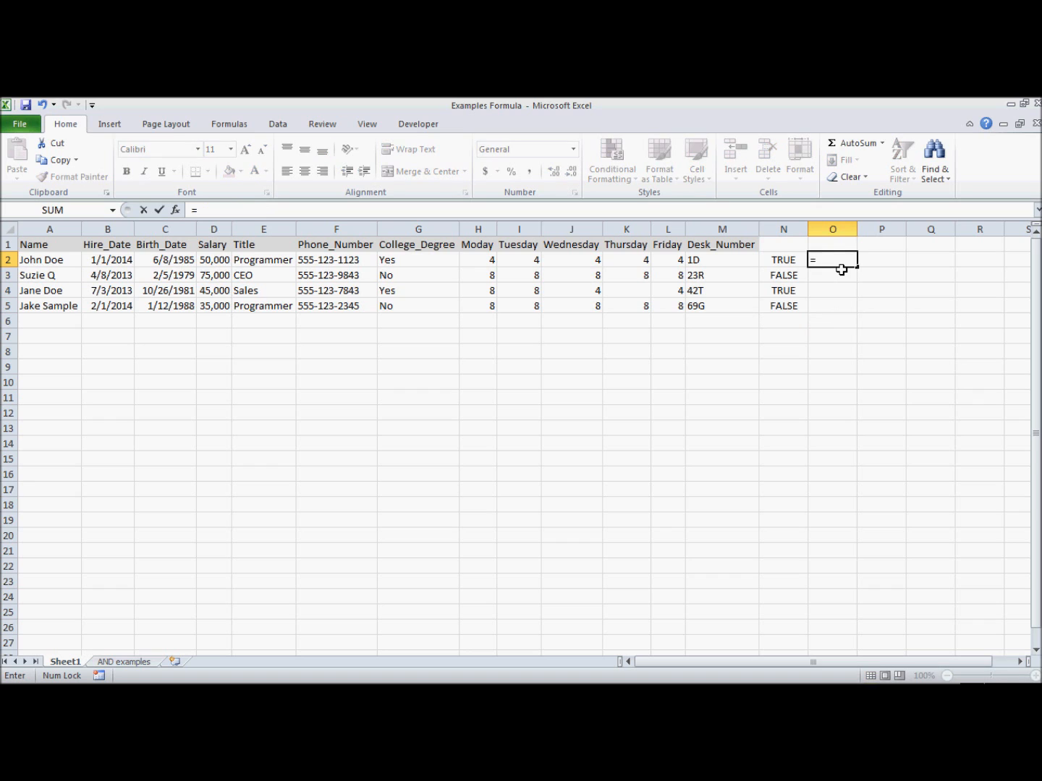
{"action": "type", "text": "if("}
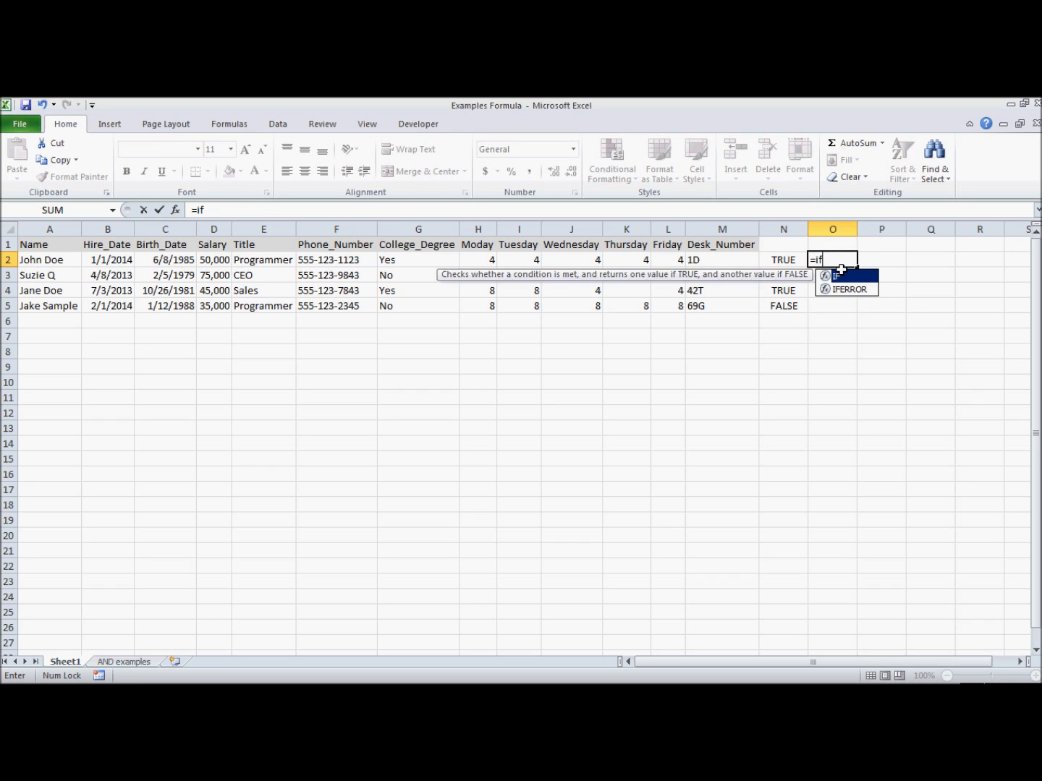
{"action": "key", "text": "Left"}
{"action": "key", "text": "Left"}
{"action": "key", "text": "Left"}
{"action": "key", "text": "Left"}
{"action": "key", "text": "Left"}
{"action": "key", "text": "Left"}
{"action": "key", "text": "Left"}
{"action": "key", "text": "Left"}
{"action": "key", "text": "Left"}
{"action": "key", "text": "Left"}
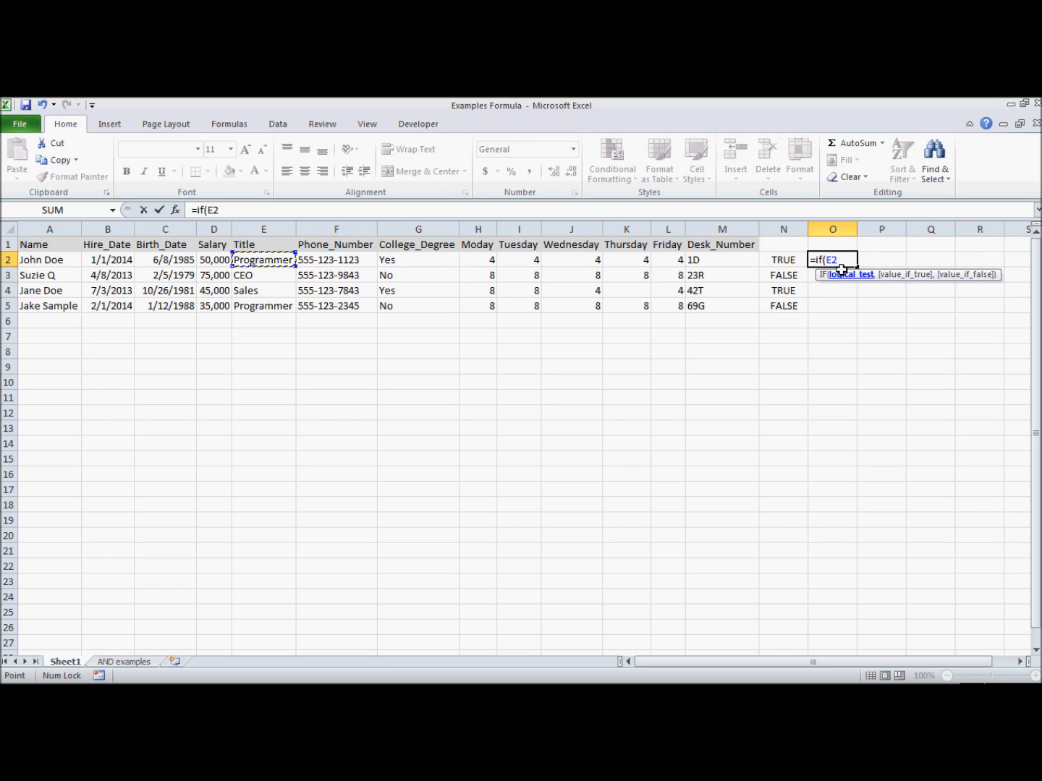
{"action": "type", "text": "\""}
{"action": "key", "text": "BackSpace"}
{"action": "type", "text": "=\"Programmer"}
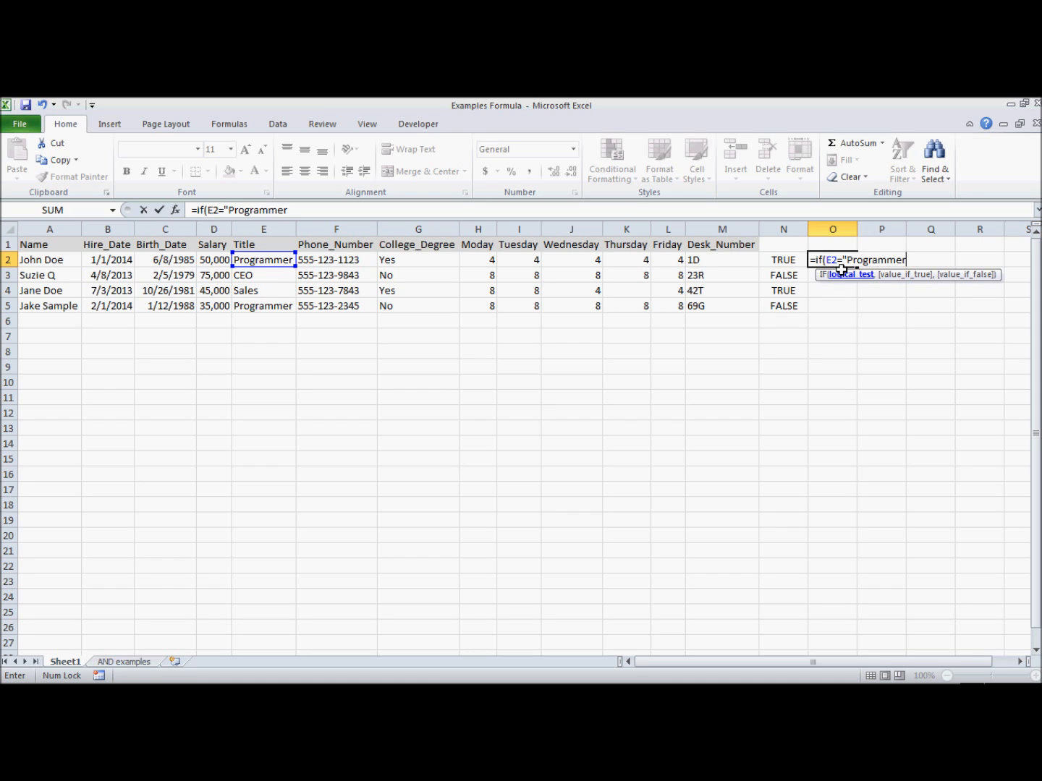
{"action": "type", "text": "\","}
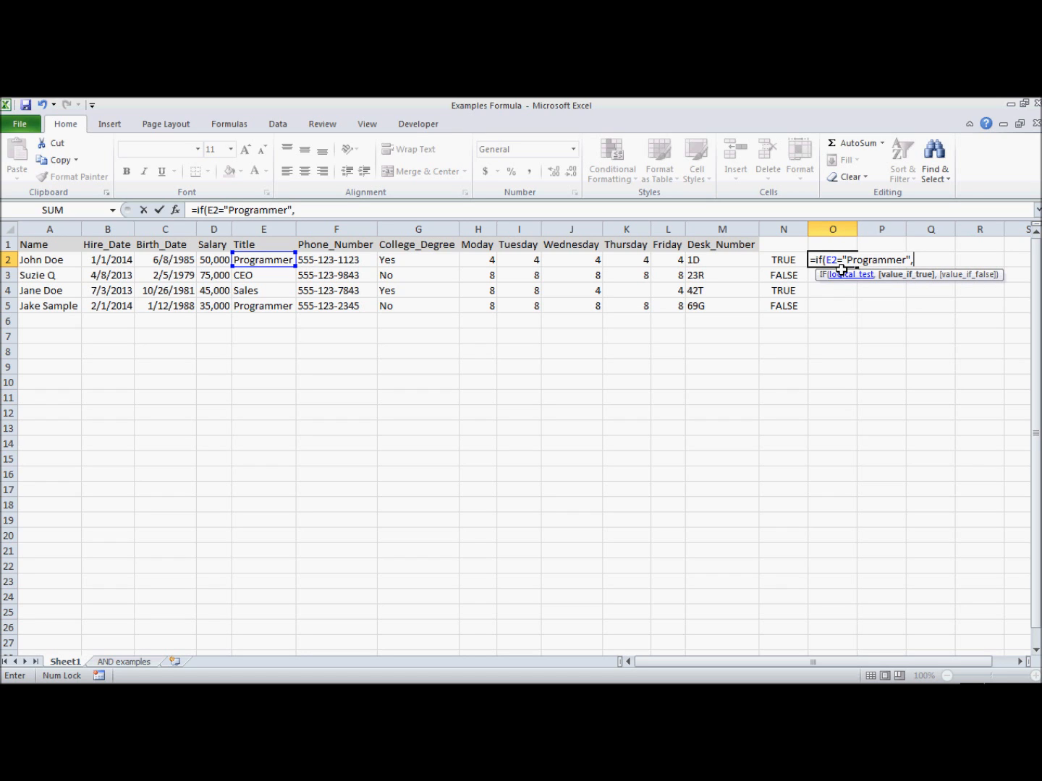
{"action": "key", "text": "BackSpace"}
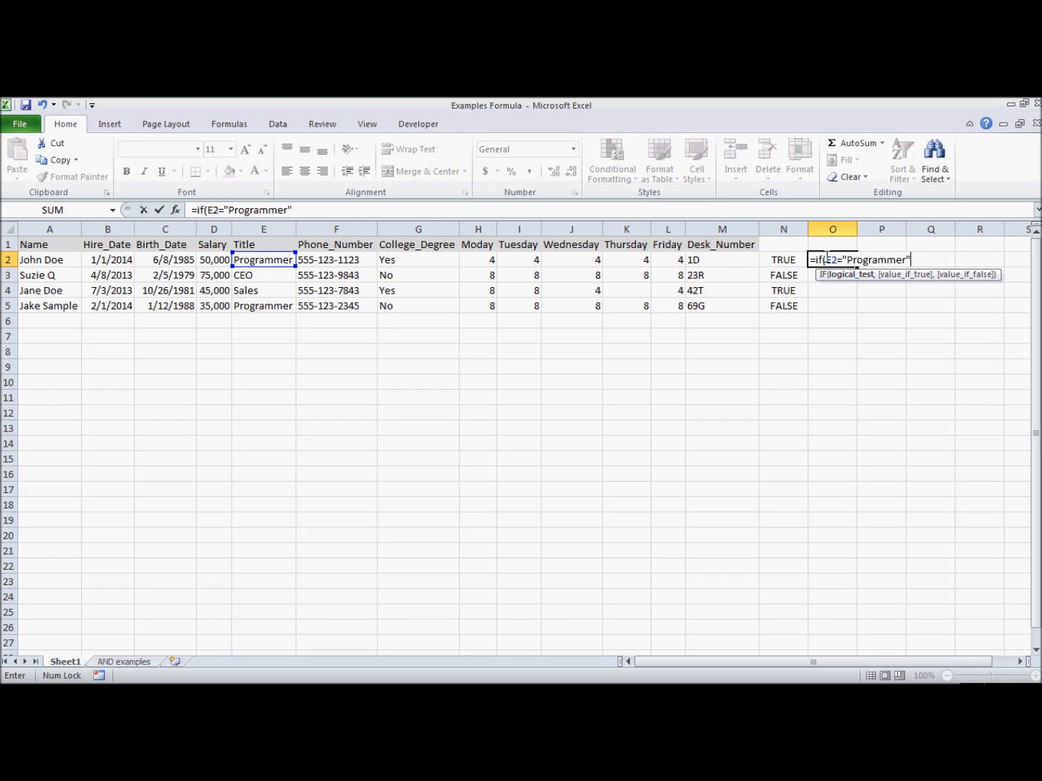
{"action": "type", "text": ",\""}
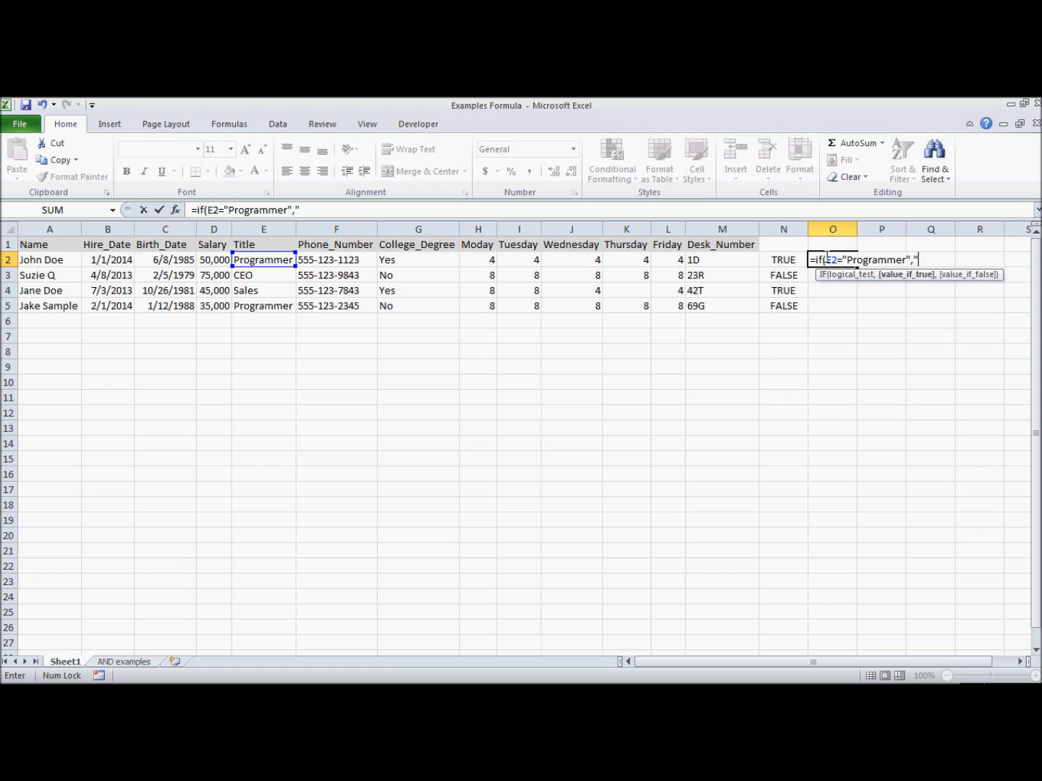
{"action": "type", "text": "Bonus\","}
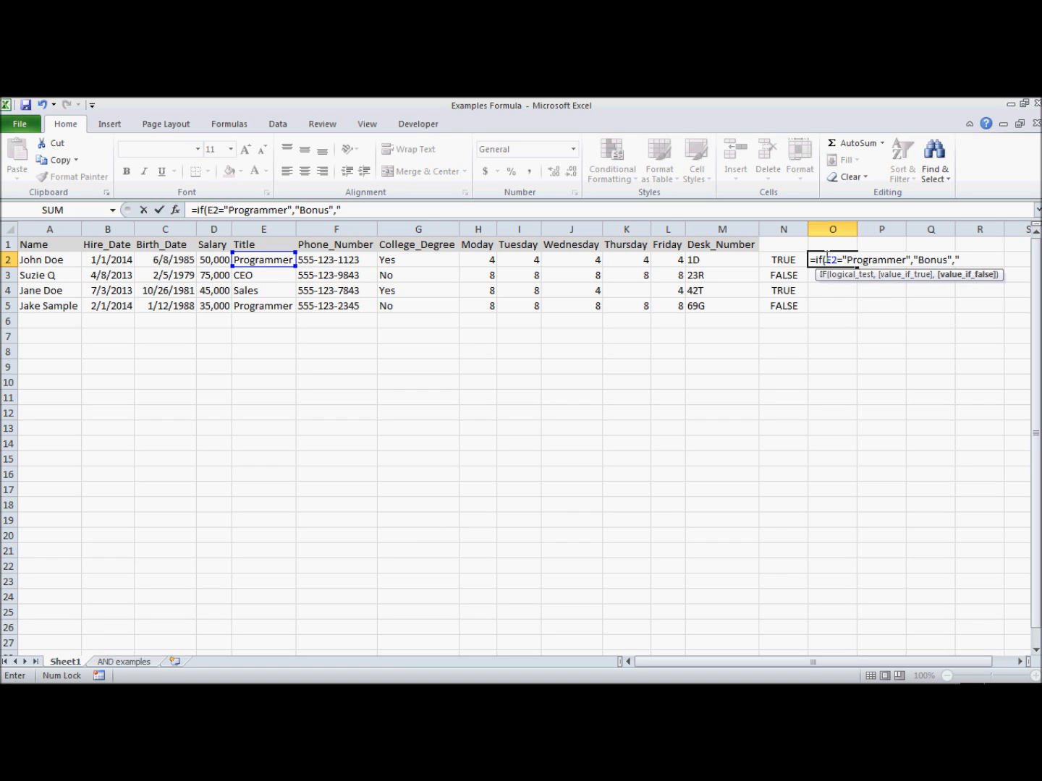
{"action": "type", "text": "\"No Bonus\")"}
{"action": "key", "text": "Return"}
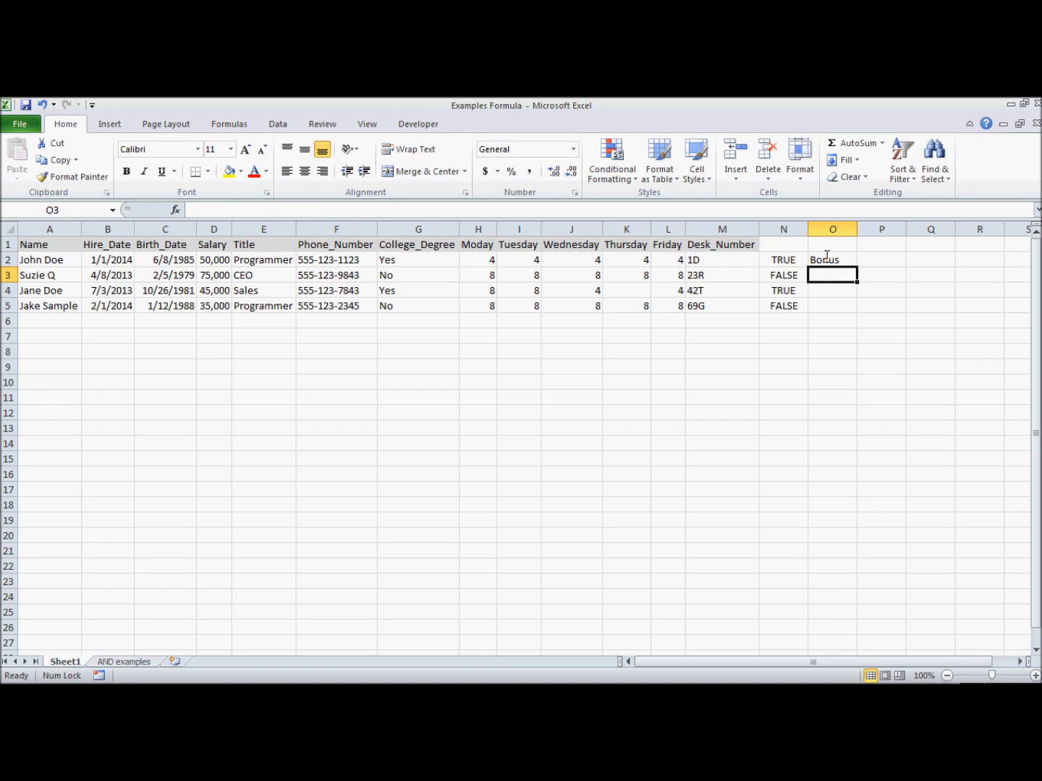
Step: Fill the title-based bonus formula from O2 down to O5 and reselect O2
{"action": "left_click", "coordinate": [826, 258]}
{"action": "left_click_drag", "start_coordinate": [855, 267], "coordinate": [860, 310]}
{"action": "left_click", "coordinate": [831, 257]}
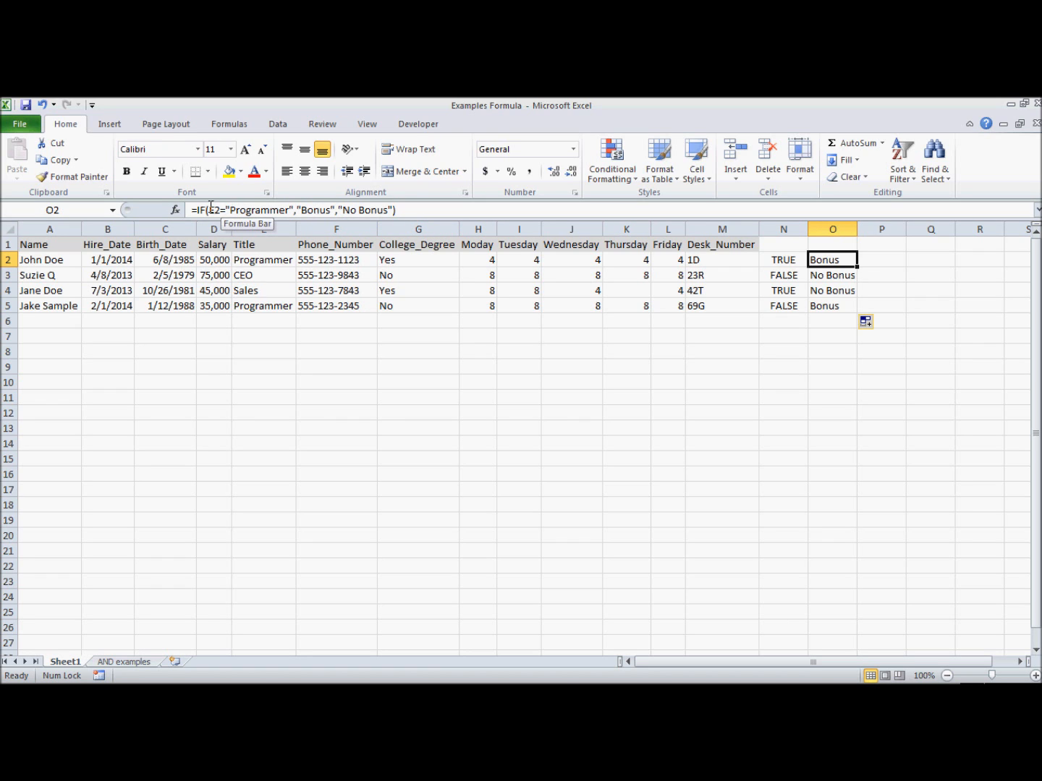
Step: Wrap the E2="Programmer" test in O2's IF formula inside an AND function and commit the cell
{"action": "left_click_drag", "start_coordinate": [208, 210], "coordinate": [295, 211]}
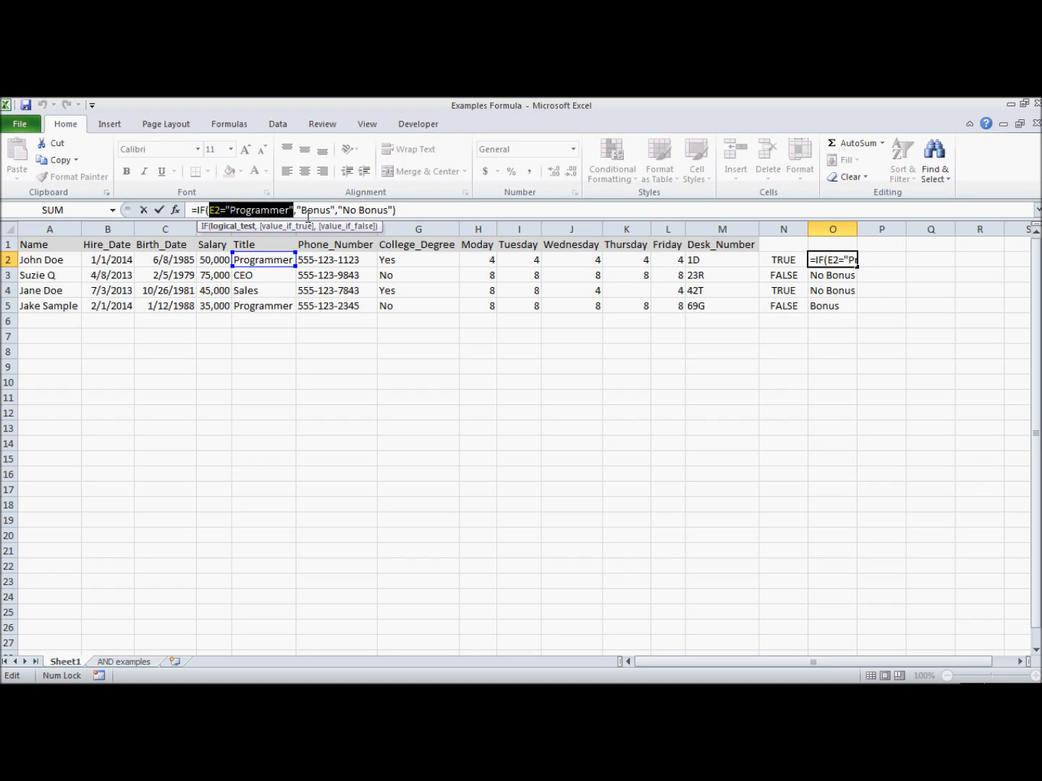
{"action": "key", "text": "Left"}
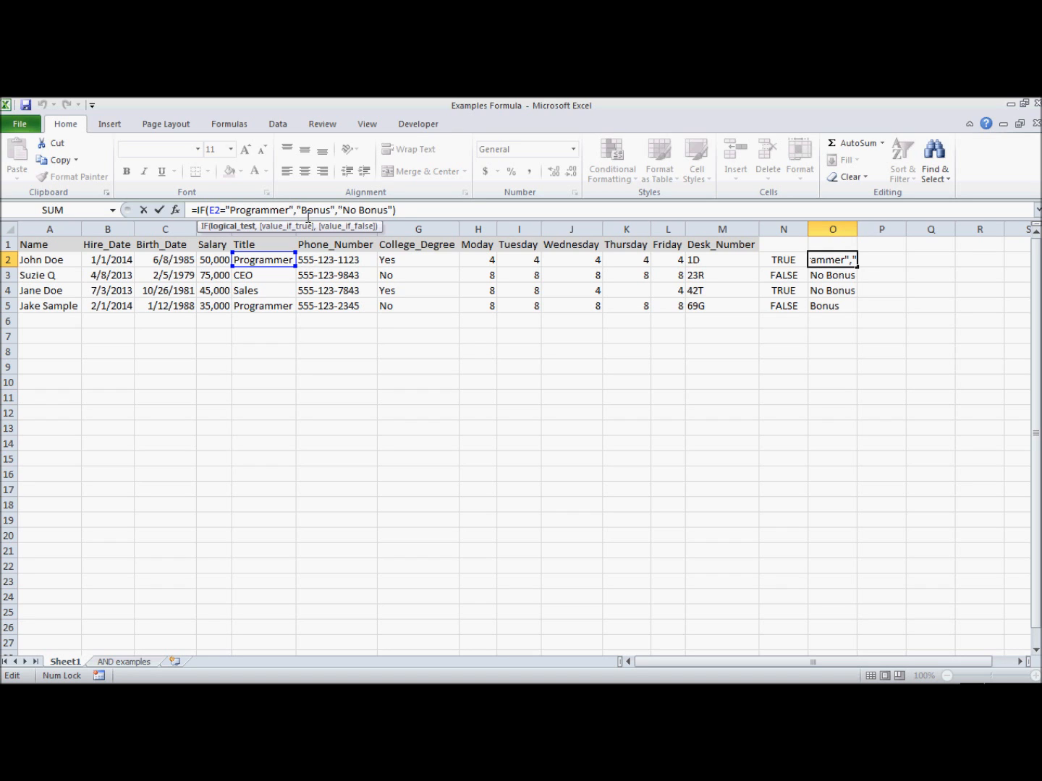
{"action": "key", "text": "Left"}
{"action": "key", "text": "Left"}
{"action": "key", "text": "Left"}
{"action": "key", "text": "Left"}
{"action": "key", "text": "Left"}
{"action": "key", "text": "Left"}
{"action": "key", "text": "Left"}
{"action": "key", "text": "Left"}
{"action": "key", "text": "Left"}
{"action": "key", "text": "Left"}
{"action": "key", "text": "Left"}
{"action": "key", "text": "Left"}
{"action": "type", "text": "and("}
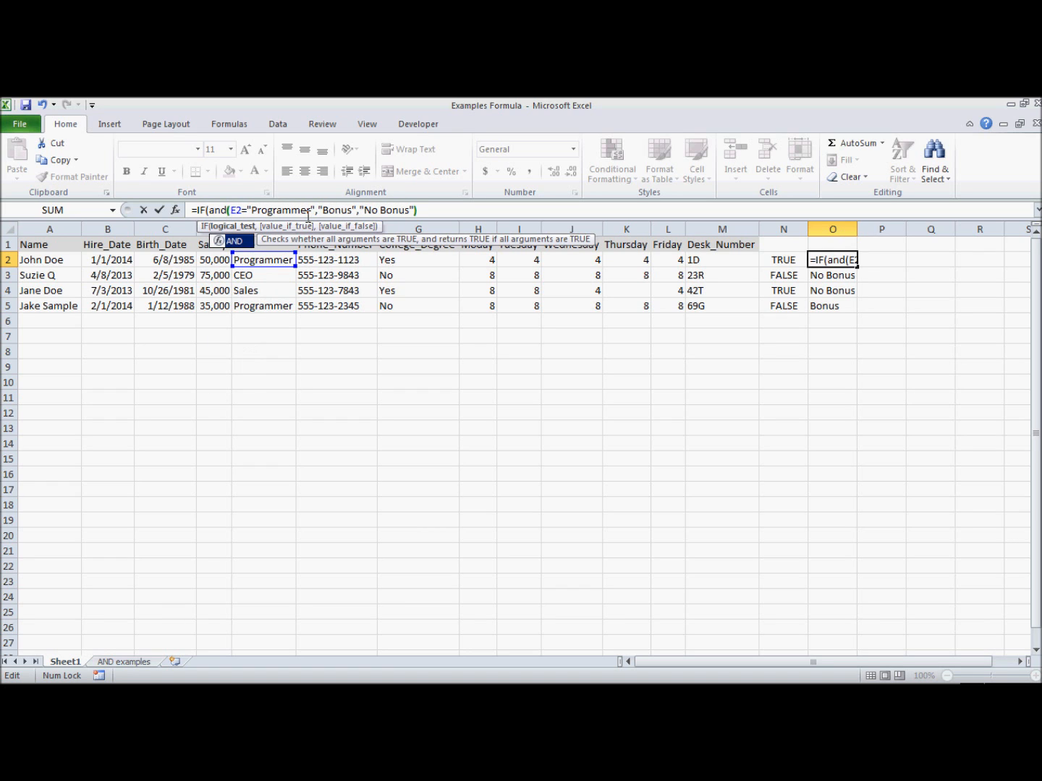
{"action": "key", "text": "Right"}
{"action": "key", "text": "Right"}
{"action": "key", "text": "Right"}
{"action": "key", "text": "Right"}
{"action": "key", "text": "Right"}
{"action": "key", "text": "Right"}
{"action": "key", "text": "Right"}
{"action": "key", "text": "Right"}
{"action": "key", "text": "Right"}
{"action": "key", "text": "Right"}
{"action": "key", "text": "Right"}
{"action": "key", "text": "Right"}
{"action": "key", "text": "Right"}
{"action": "key", "text": "Right"}
{"action": "key", "text": "Right"}
{"action": "type", "text": ")"}
{"action": "key", "text": "Return"}
{"action": "key", "text": "Up"}
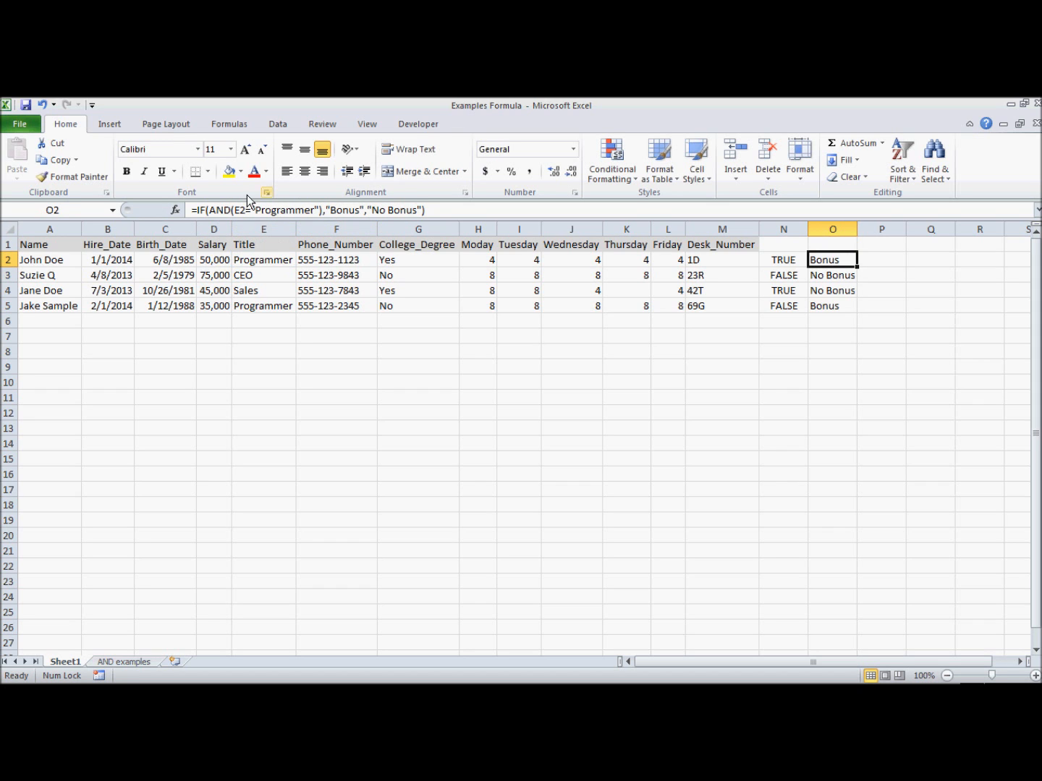
Step: Add G2="Yes" as the second AND condition in O2's formula and fill it down to O5
{"action": "left_click", "coordinate": [320, 209]}
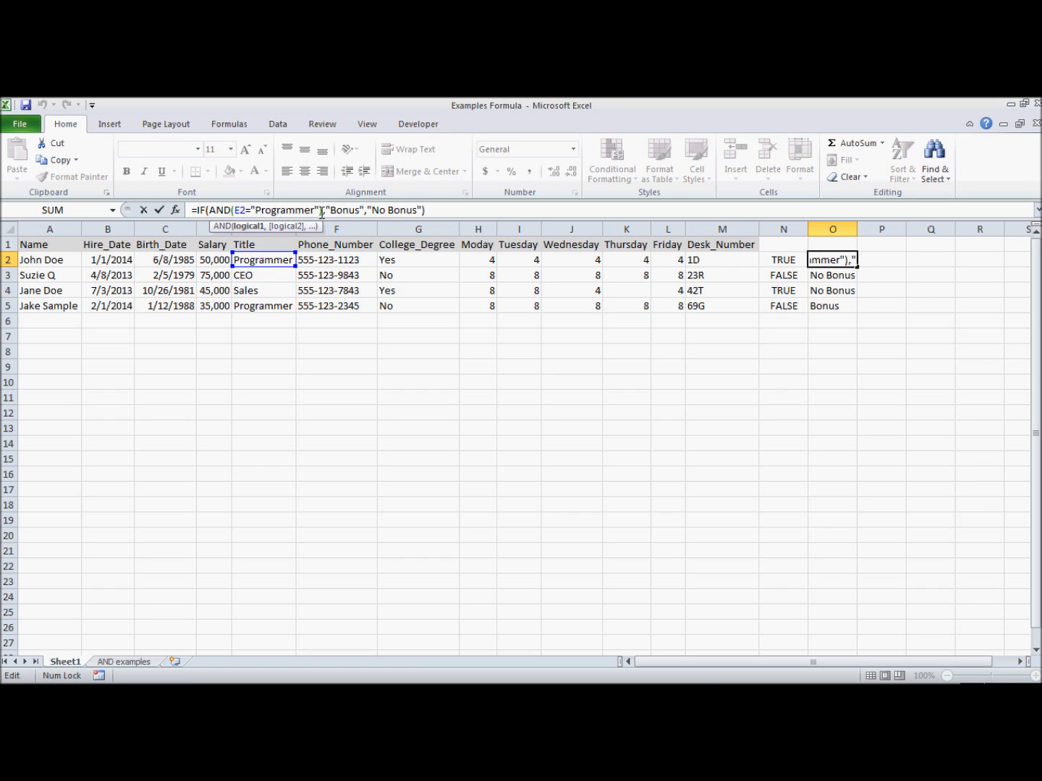
{"action": "type", "text": ","}
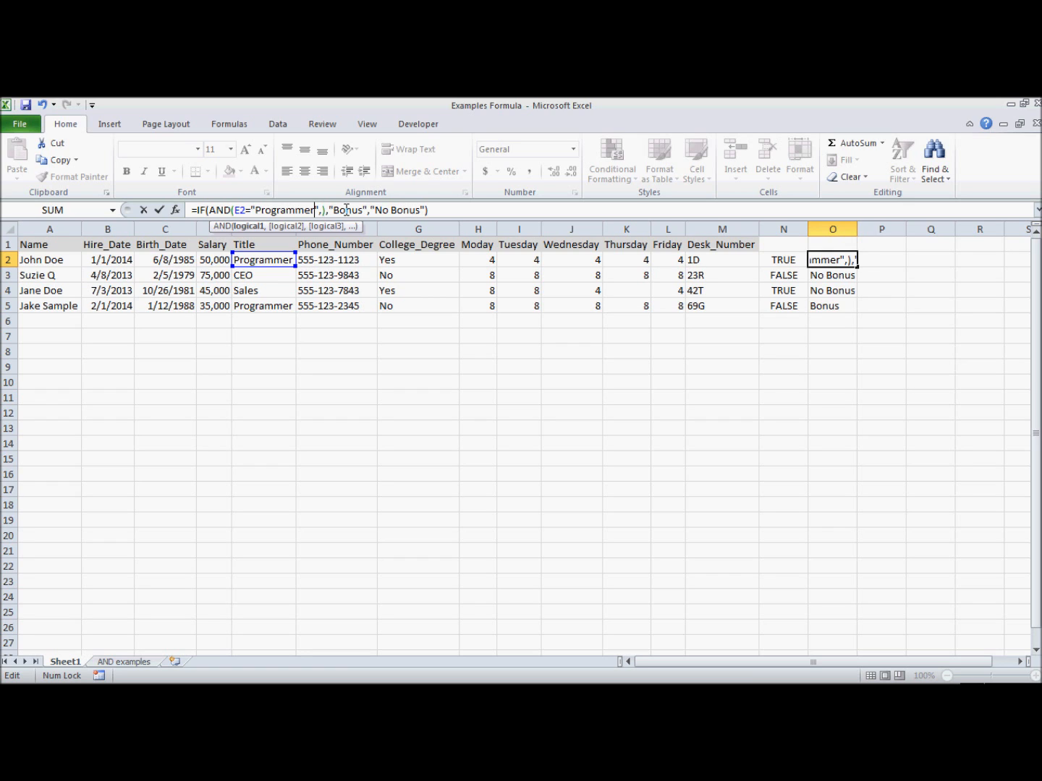
{"action": "left_click", "coordinate": [436, 258]}
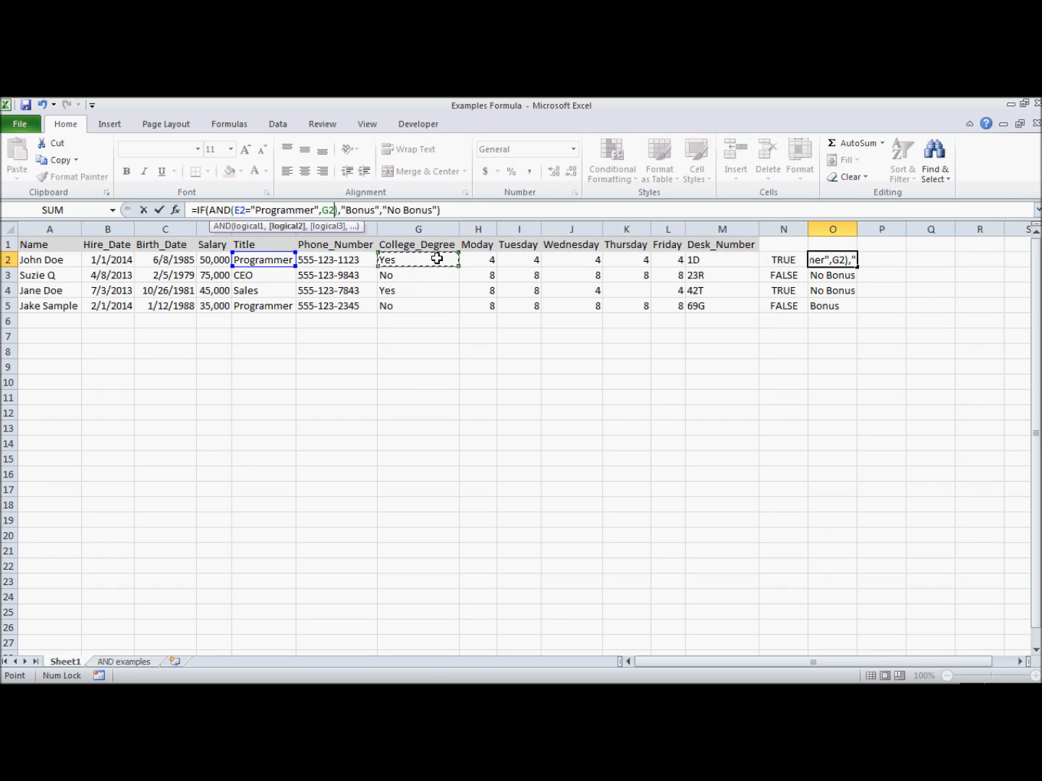
{"action": "type", "text": "=\"Yes\"),\""}
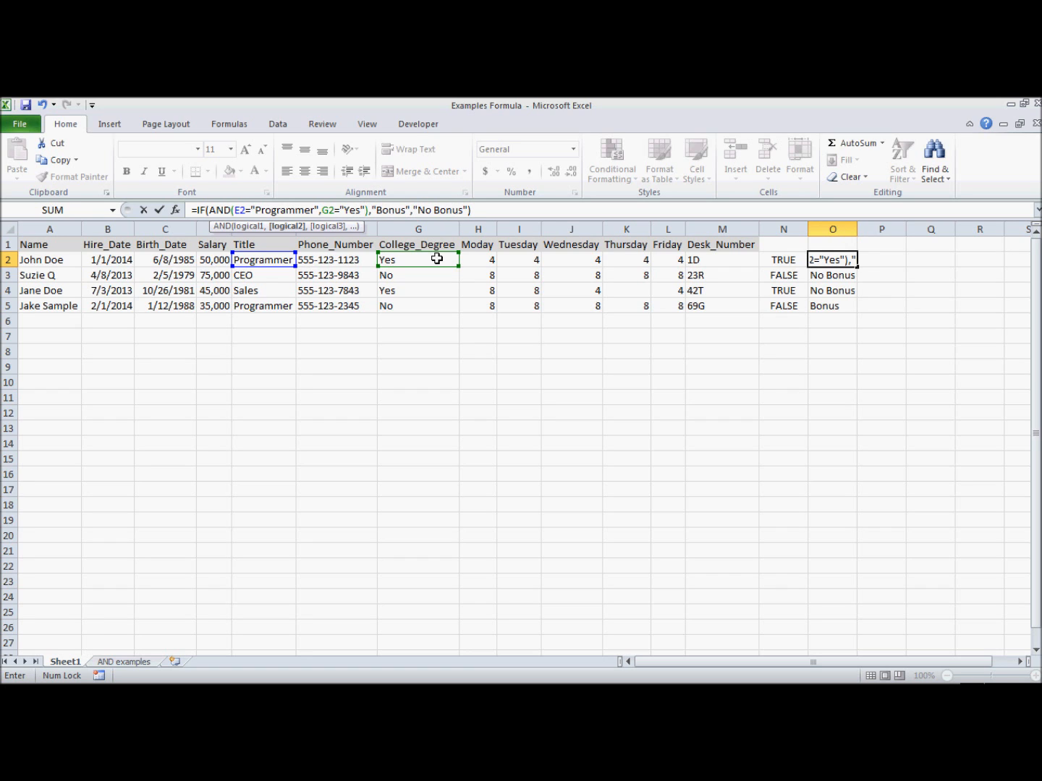
{"action": "key", "text": "Return"}
{"action": "left_click", "coordinate": [830, 260]}
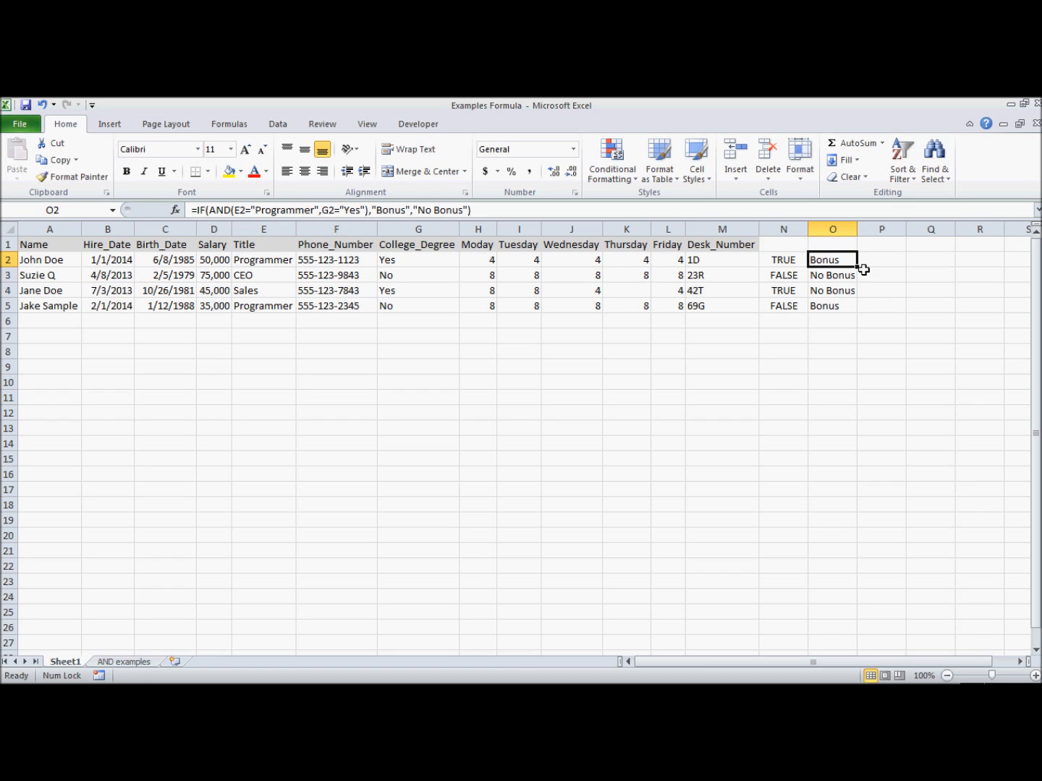
{"action": "left_click_drag", "start_coordinate": [859, 268], "coordinate": [856, 309]}
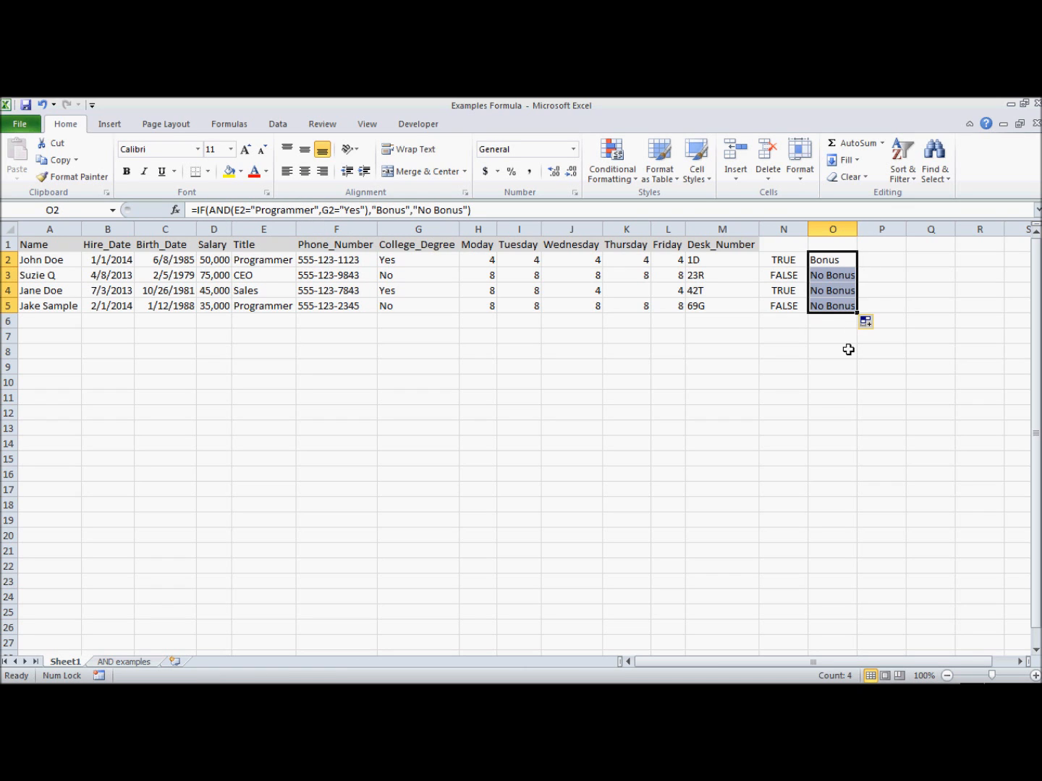
Step: Check the bonus result in O5 against the title in E5 and the college degree value in G5
{"action": "left_click", "coordinate": [832, 306]}
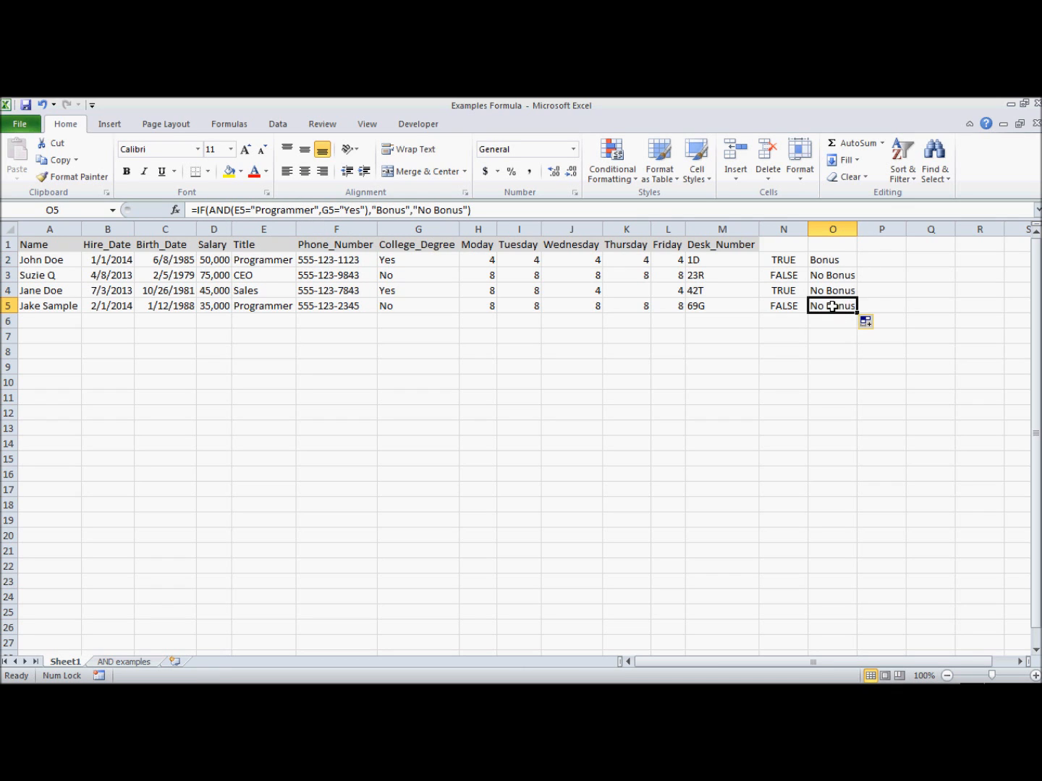
{"action": "left_click", "coordinate": [270, 305]}
{"action": "left_click", "coordinate": [431, 302]}
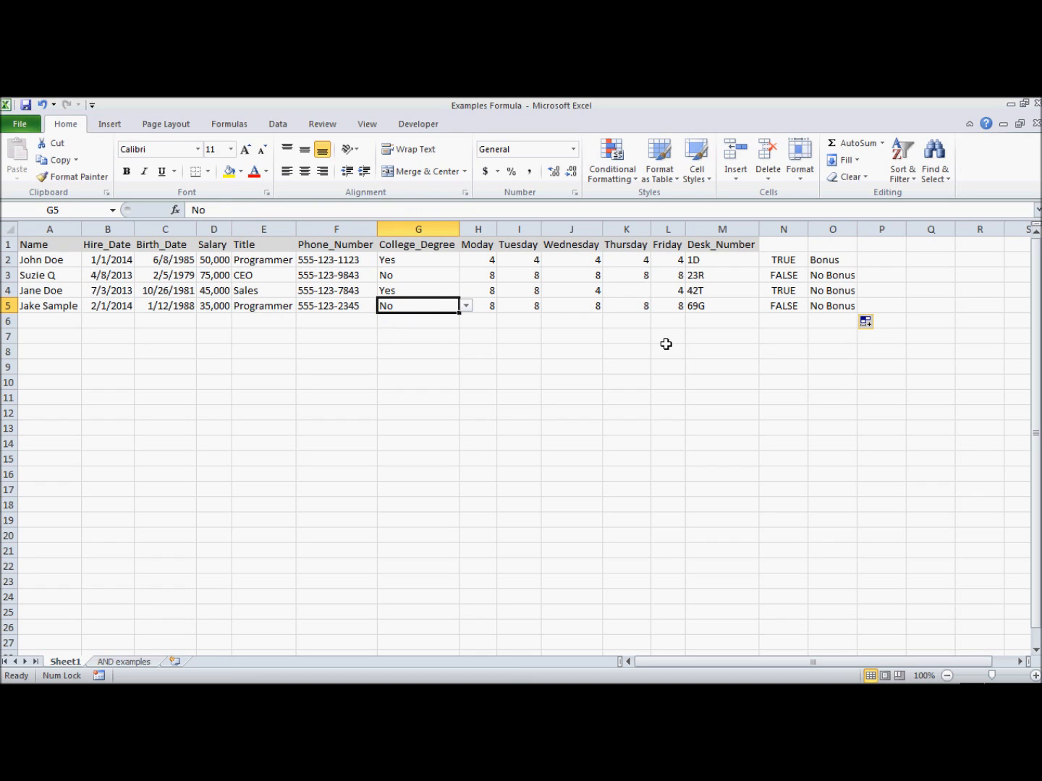
{"action": "left_click", "coordinate": [822, 309]}
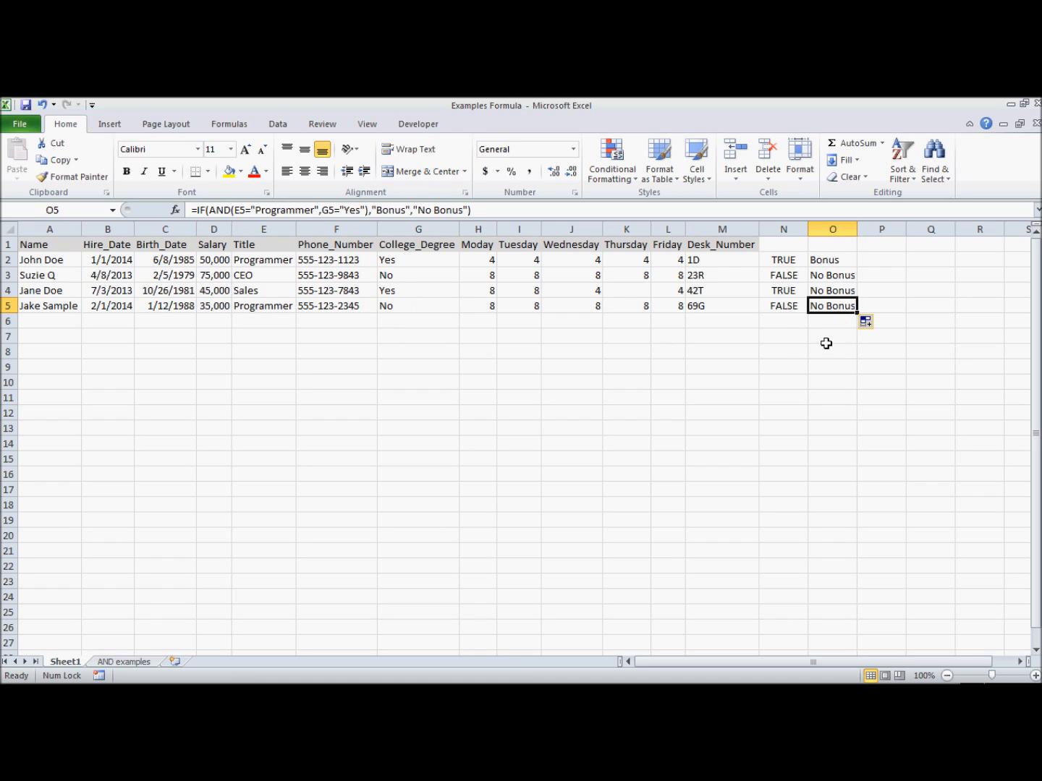
{"action": "left_click", "coordinate": [824, 324]}
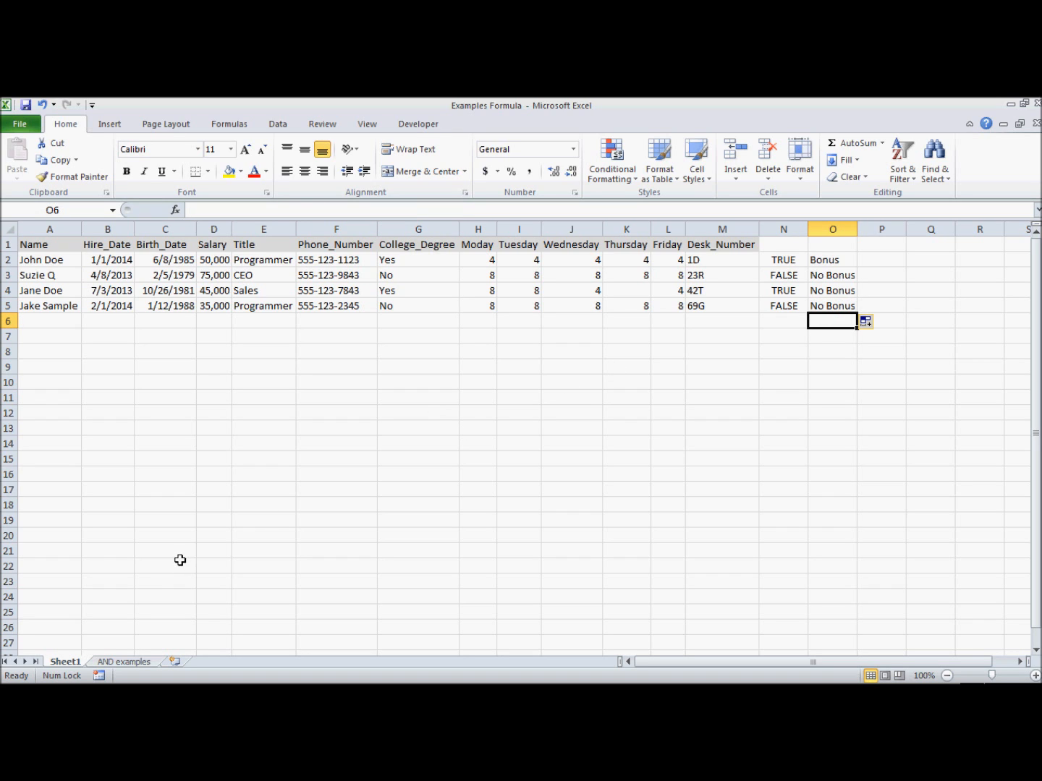
Step: On the AND examples sheet, review the numeric and text examples in A8:A11 and the arithmetic examples in A2:A3
{"action": "left_click", "coordinate": [136, 660]}
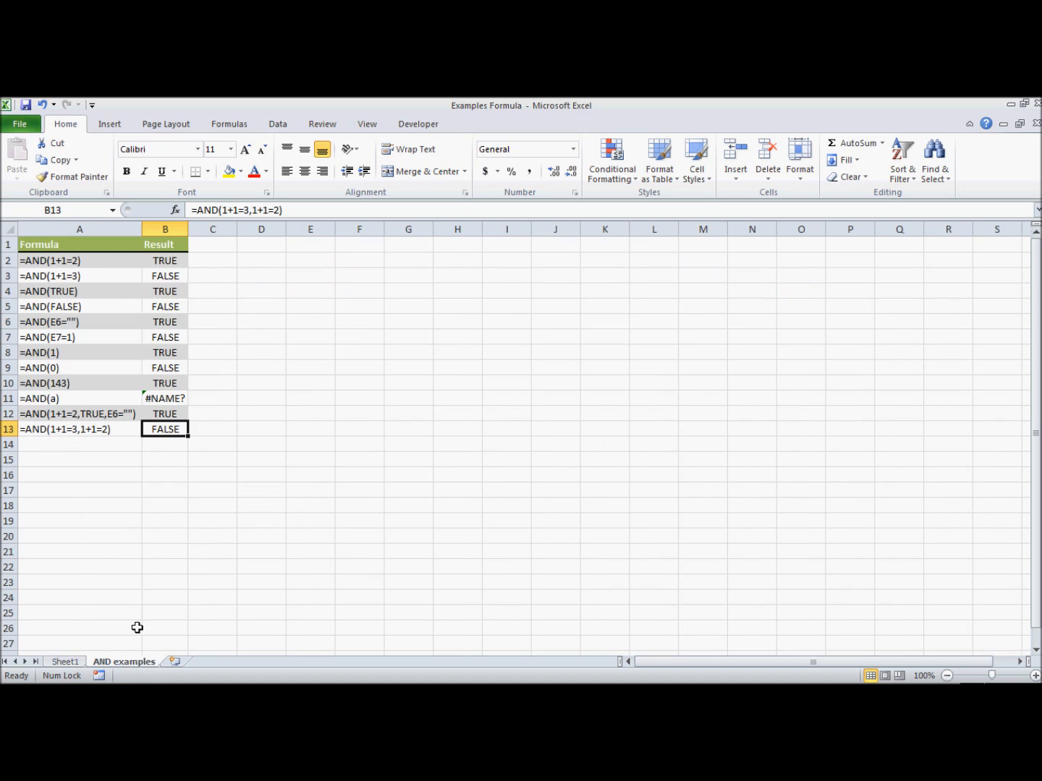
{"action": "left_click", "coordinate": [224, 259]}
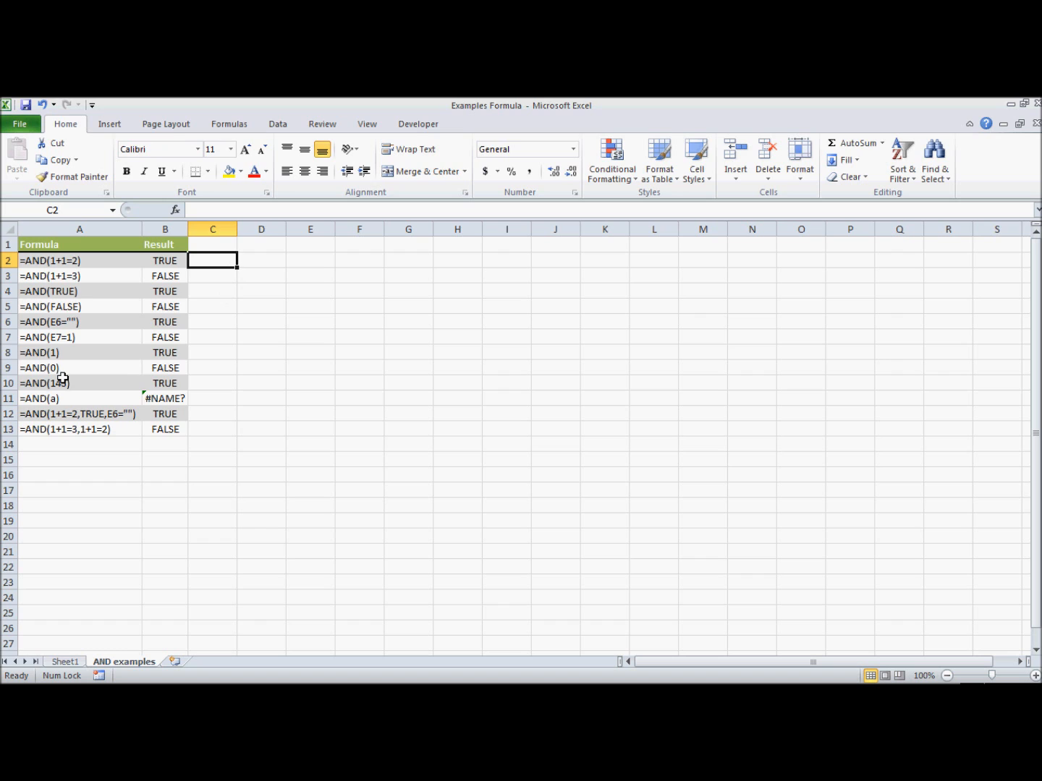
{"action": "left_click_drag", "start_coordinate": [75, 353], "coordinate": [76, 398]}
{"action": "left_click_drag", "start_coordinate": [86, 260], "coordinate": [88, 275]}
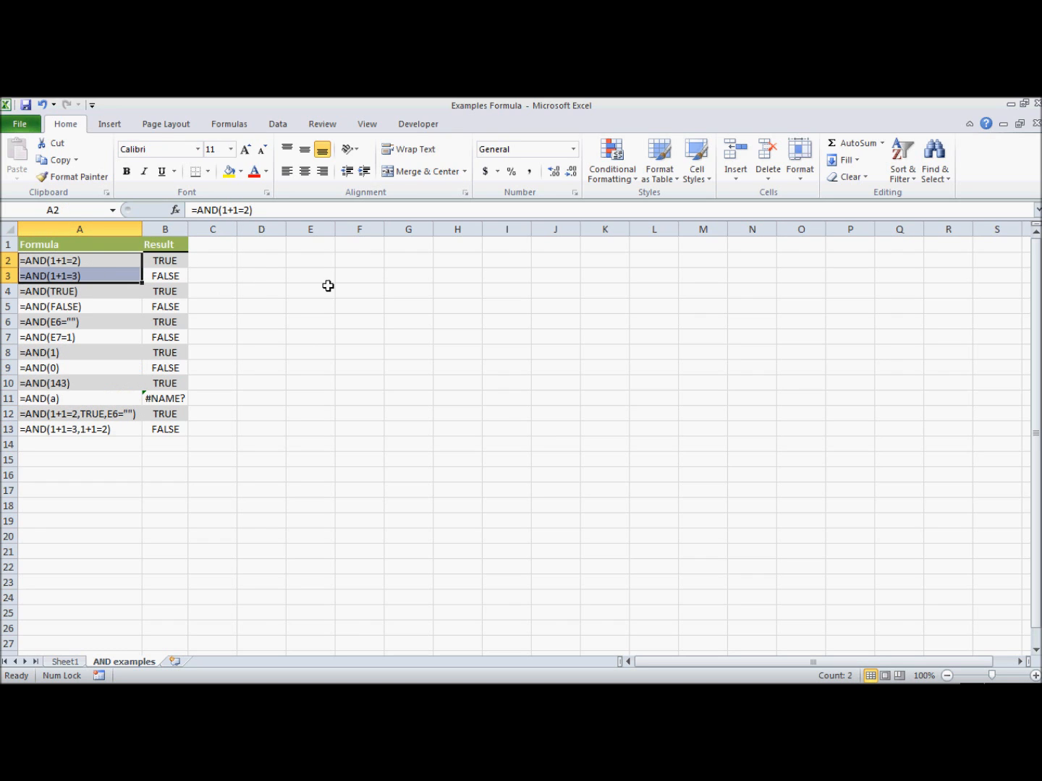
Step: Turn the displayed formula text in A2 and A3 into live AND formulas by recommitting each cell
{"action": "left_click", "coordinate": [118, 260]}
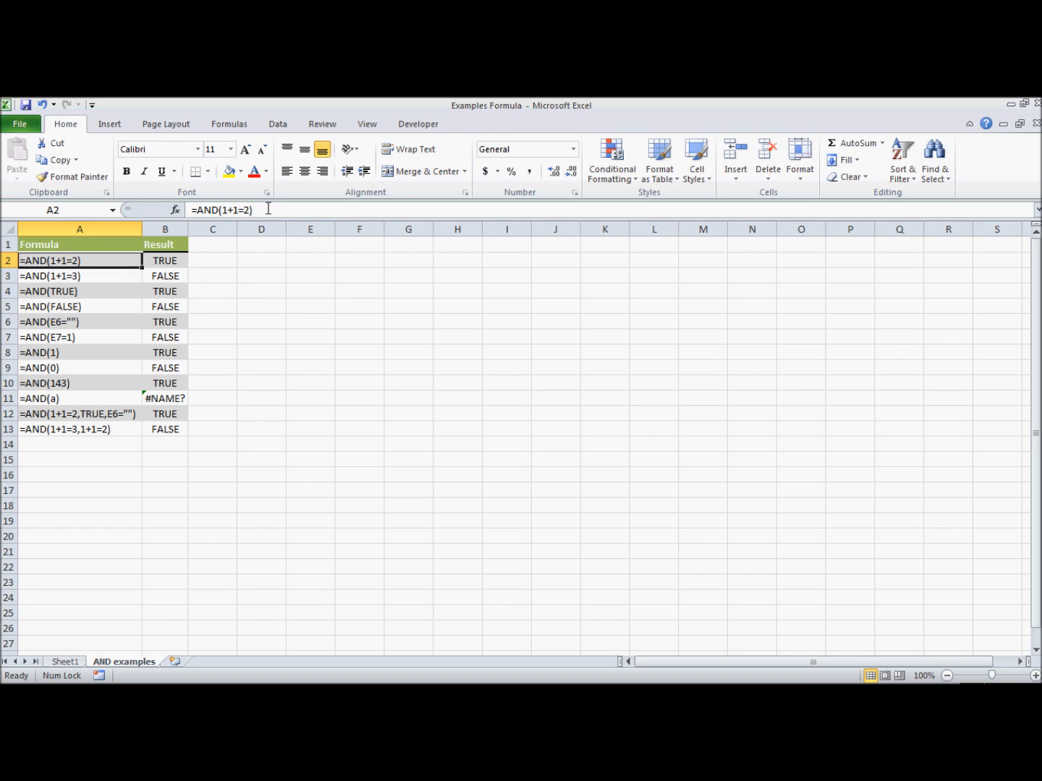
{"action": "double_click", "coordinate": [225, 210]}
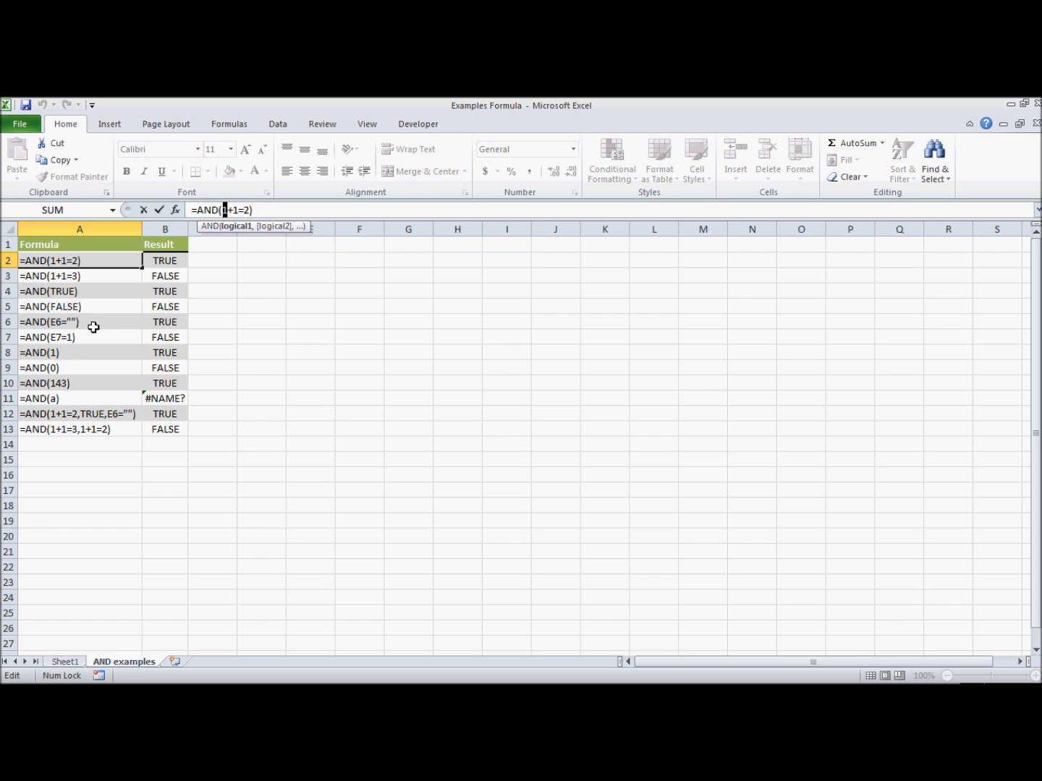
{"action": "key", "text": "Return"}
{"action": "key", "text": "Up"}
{"action": "key", "text": "Down"}
{"action": "key", "text": "Down"}
{"action": "key", "text": "Up"}
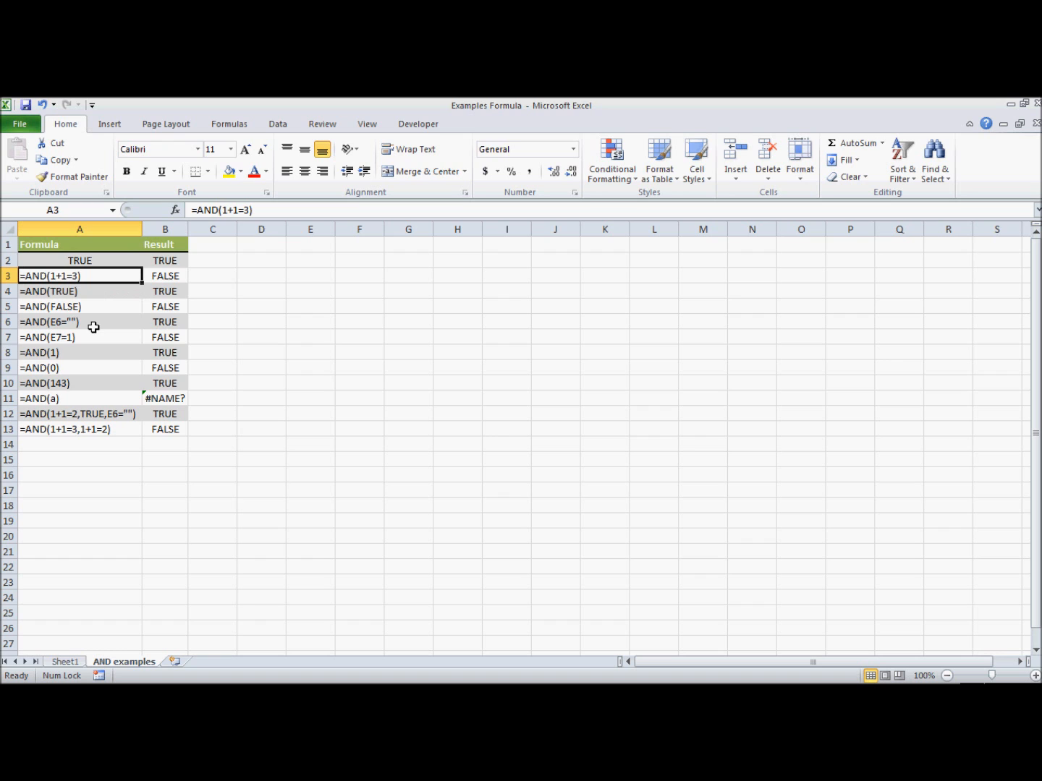
{"action": "left_click", "coordinate": [267, 214]}
{"action": "key", "text": "Return"}
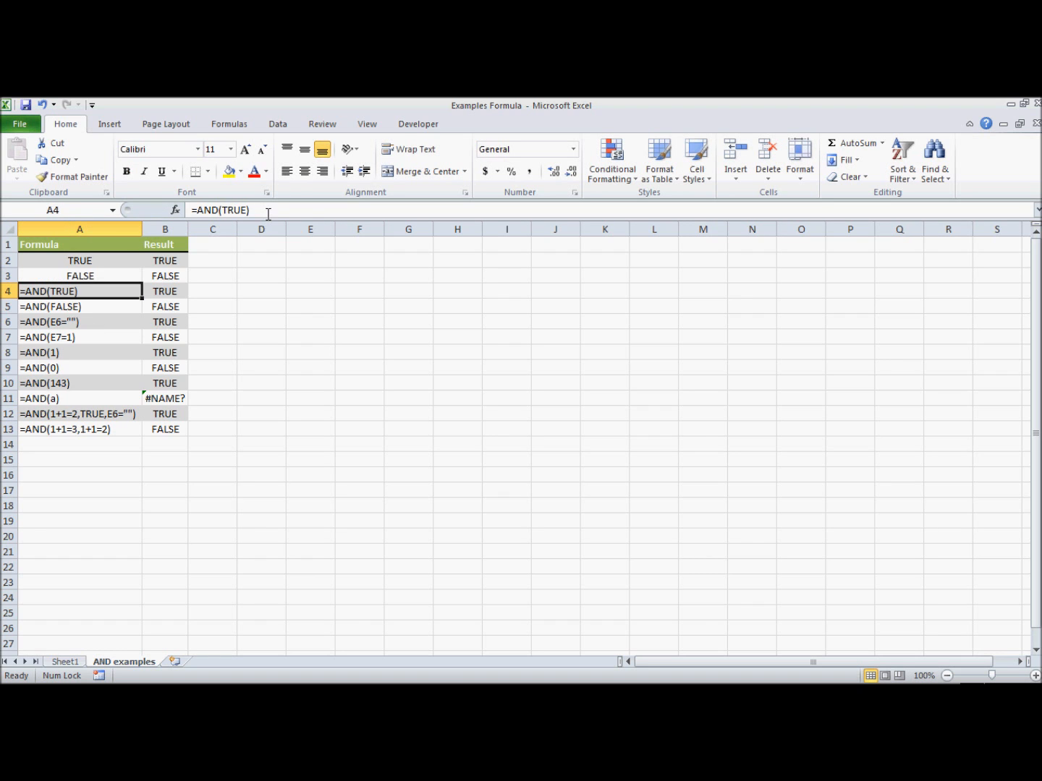
Step: Recommit A4 through A7 as live AND formulas and select A5 to view its formula
{"action": "left_click", "coordinate": [267, 214]}
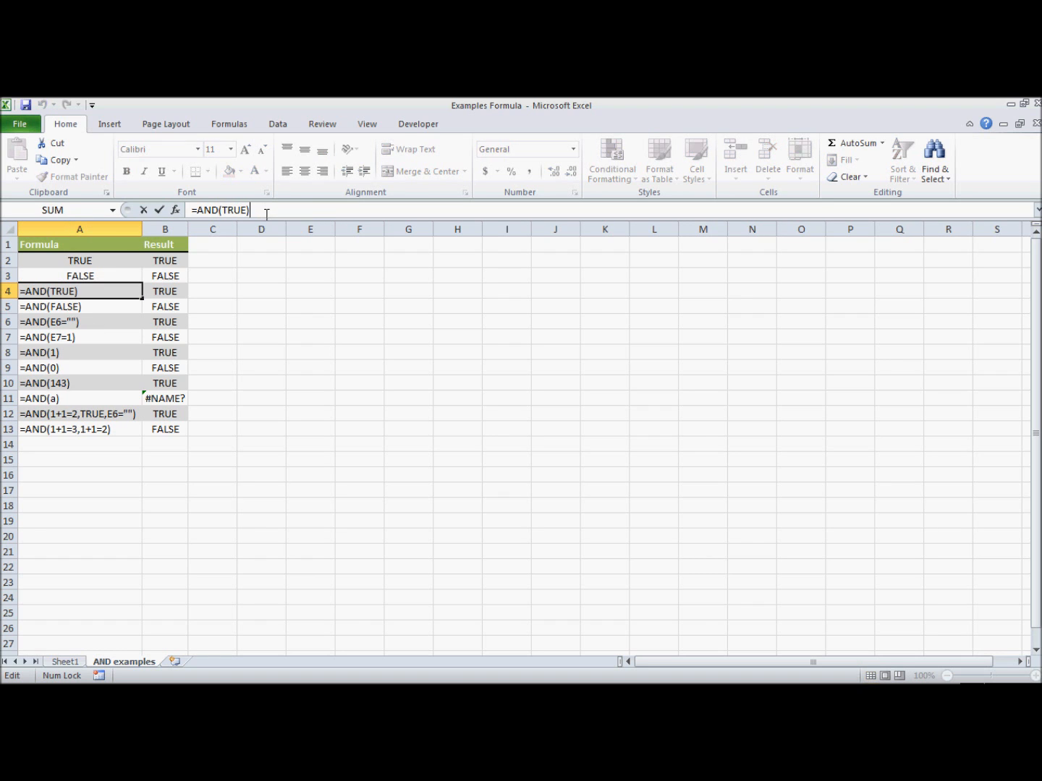
{"action": "key", "text": "Return"}
{"action": "left_click", "coordinate": [267, 214]}
{"action": "key", "text": "Return"}
{"action": "left_click", "coordinate": [267, 215]}
{"action": "key", "text": "Return"}
{"action": "left_click", "coordinate": [267, 214]}
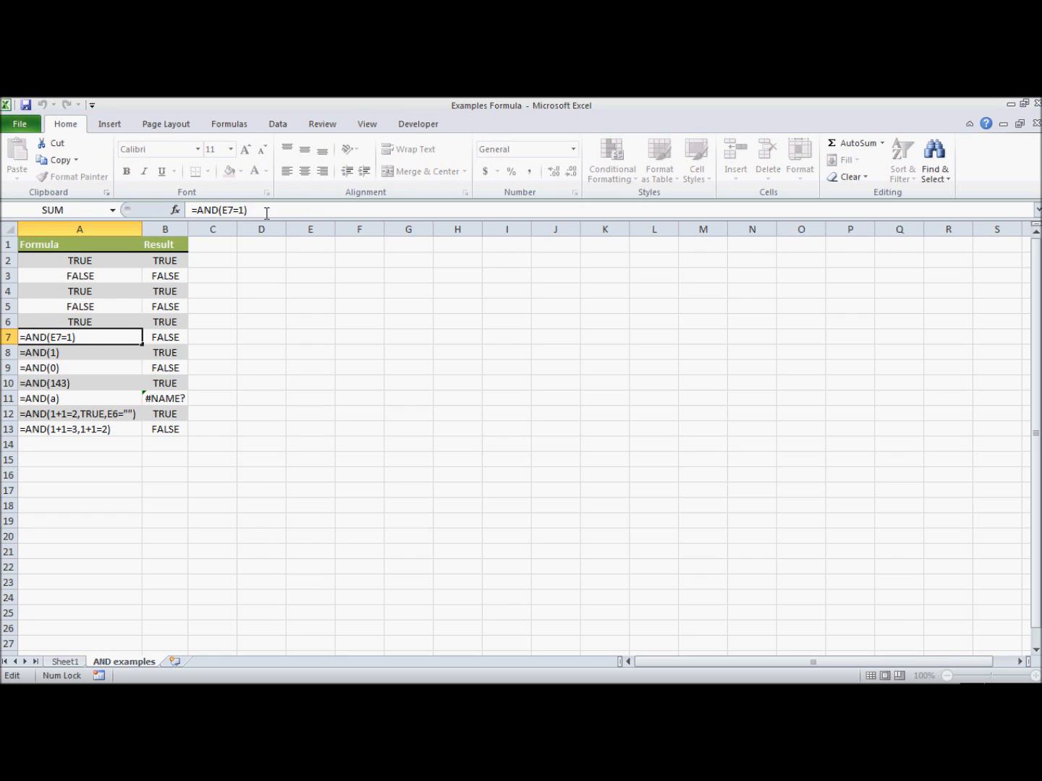
{"action": "key", "text": "Return"}
{"action": "left_click", "coordinate": [117, 307]}
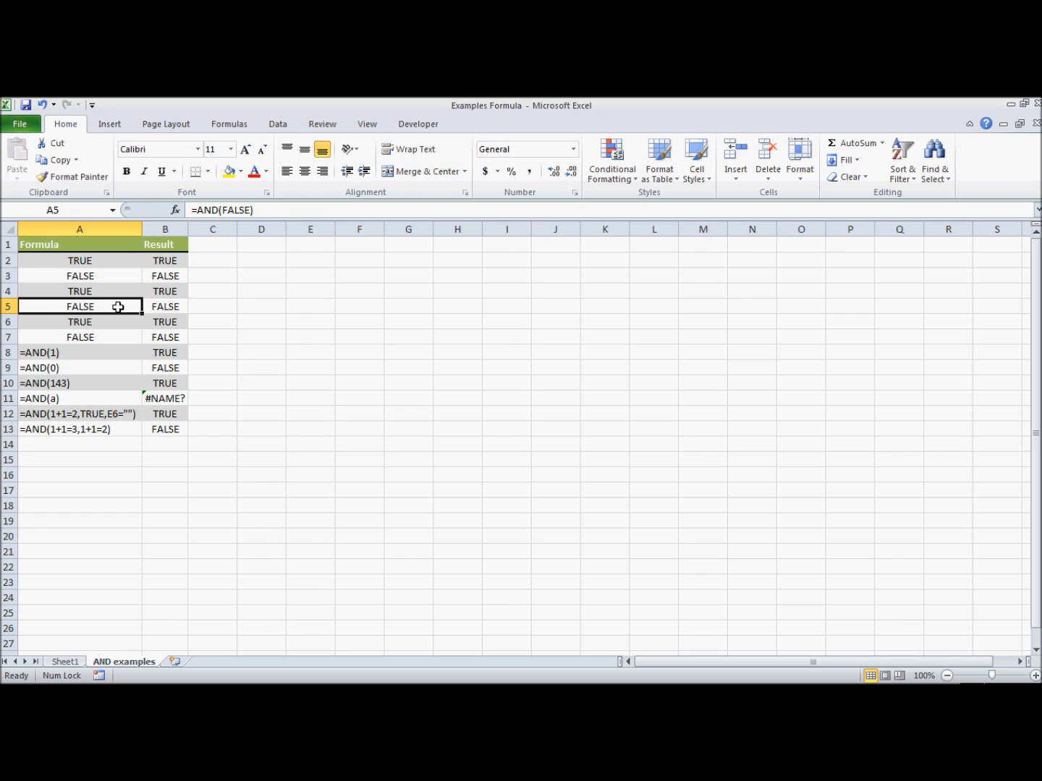